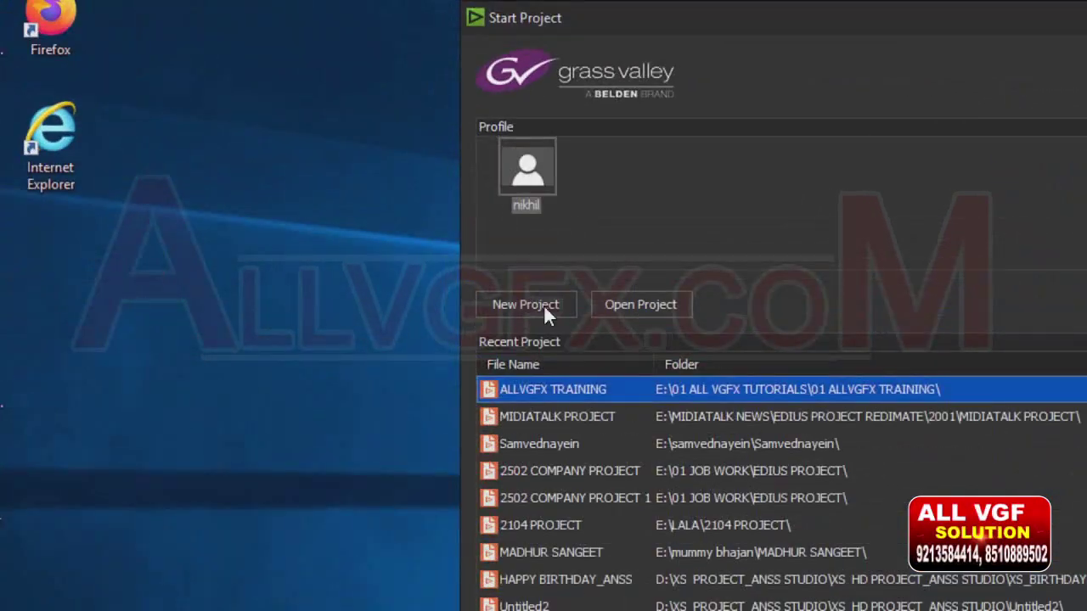
Start a new project and name it WEDDING PROJECT 0704.
{"action": "left_click", "coordinate": [545, 309]}
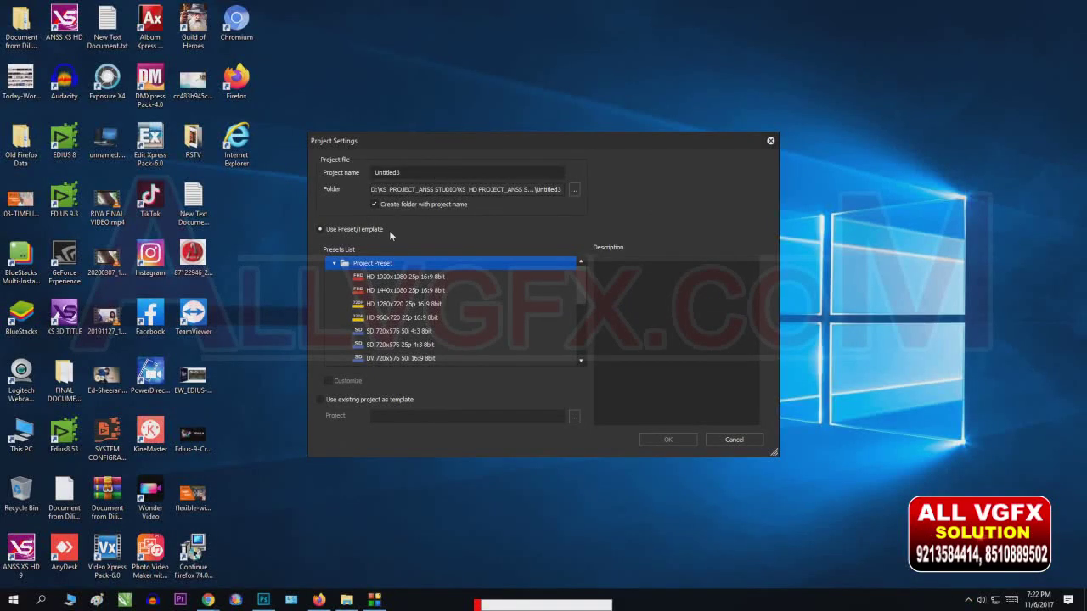
{"action": "left_click_drag", "start_coordinate": [404, 169], "coordinate": [377, 175]}
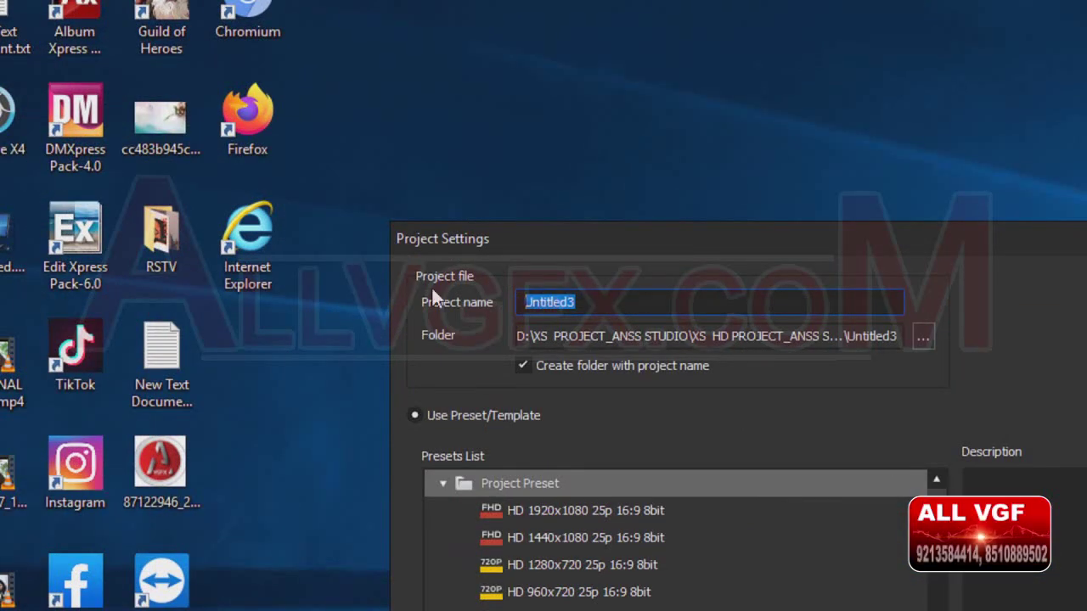
{"action": "key", "text": "BackSpace"}
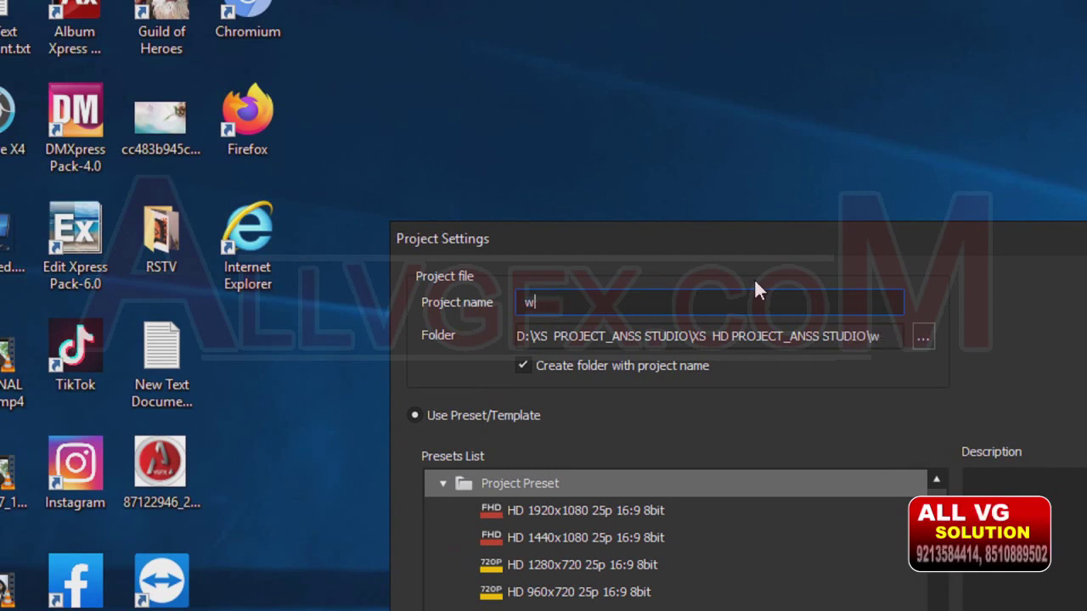
{"action": "type", "text": "WEDDING PROJECT 04"}
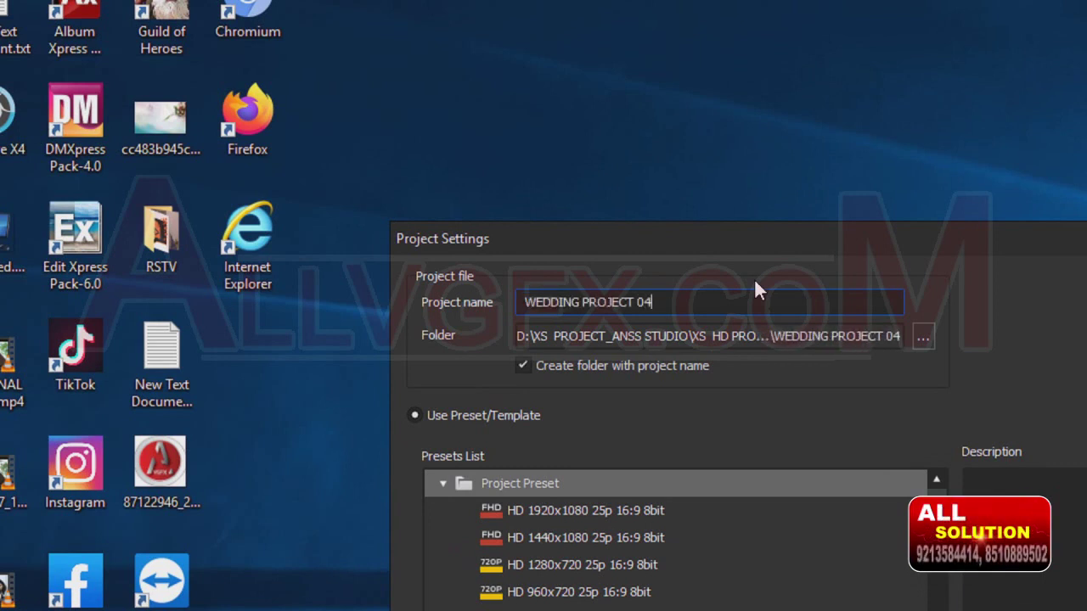
{"action": "type", "text": "06"}
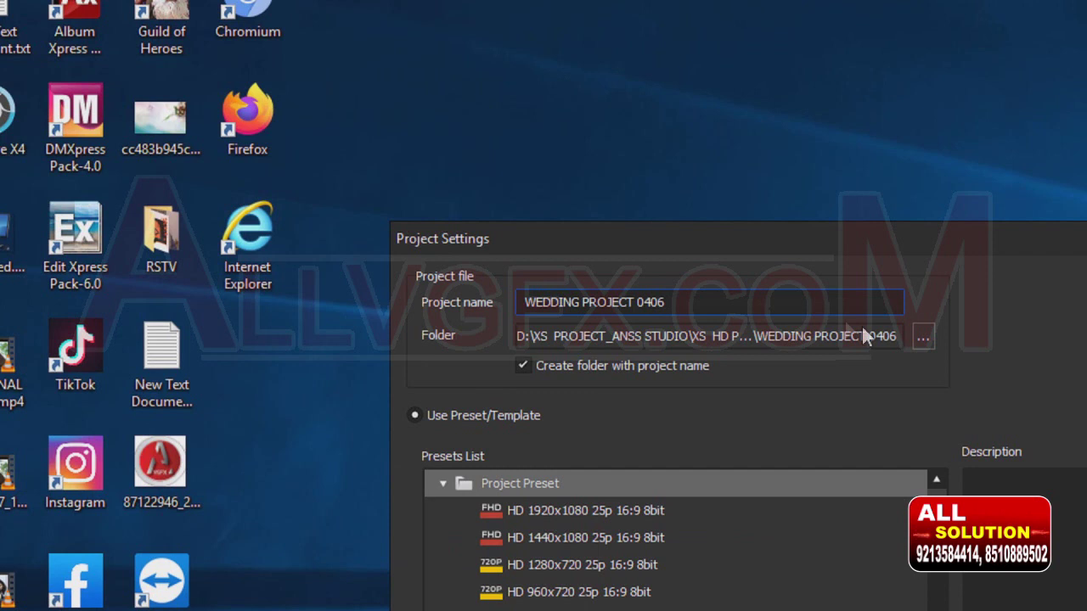
{"action": "left_click_drag", "start_coordinate": [691, 303], "coordinate": [650, 310]}
{"action": "type", "text": "070"}
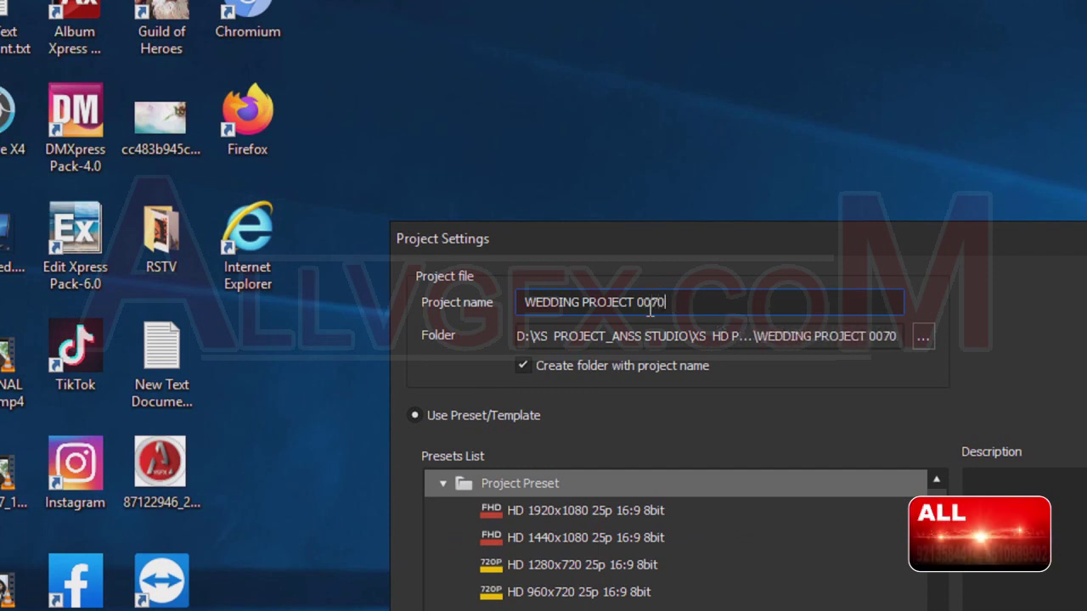
{"action": "key", "text": "BackSpace"}
{"action": "key", "text": "BackSpace"}
{"action": "key", "text": "BackSpace"}
{"action": "type", "text": "704"}
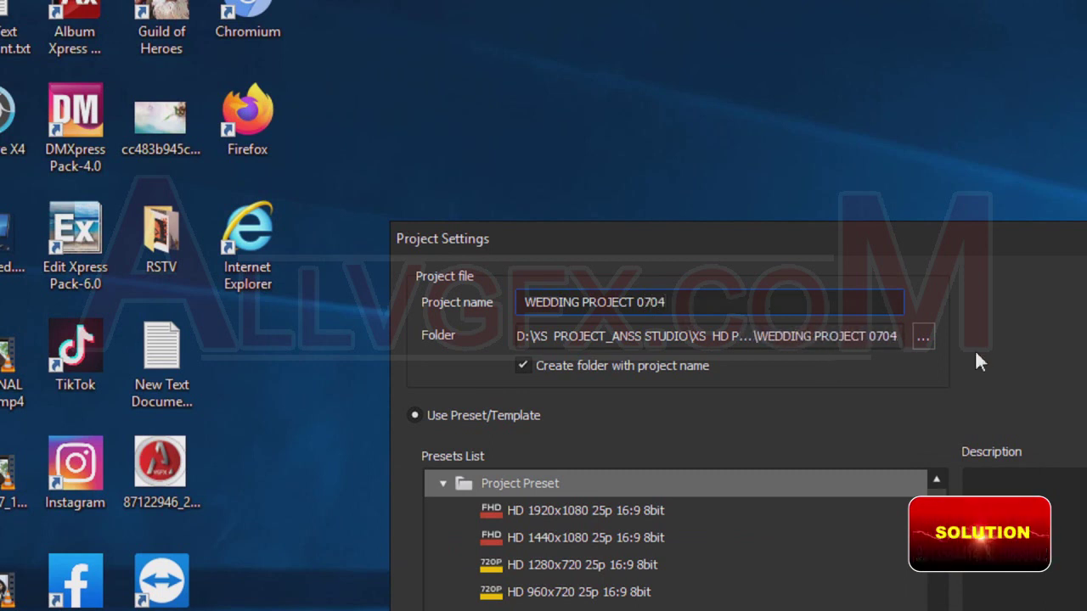
Browse for the project folder location and create a new folder on New Volume (E:).
{"action": "left_click", "coordinate": [862, 338]}
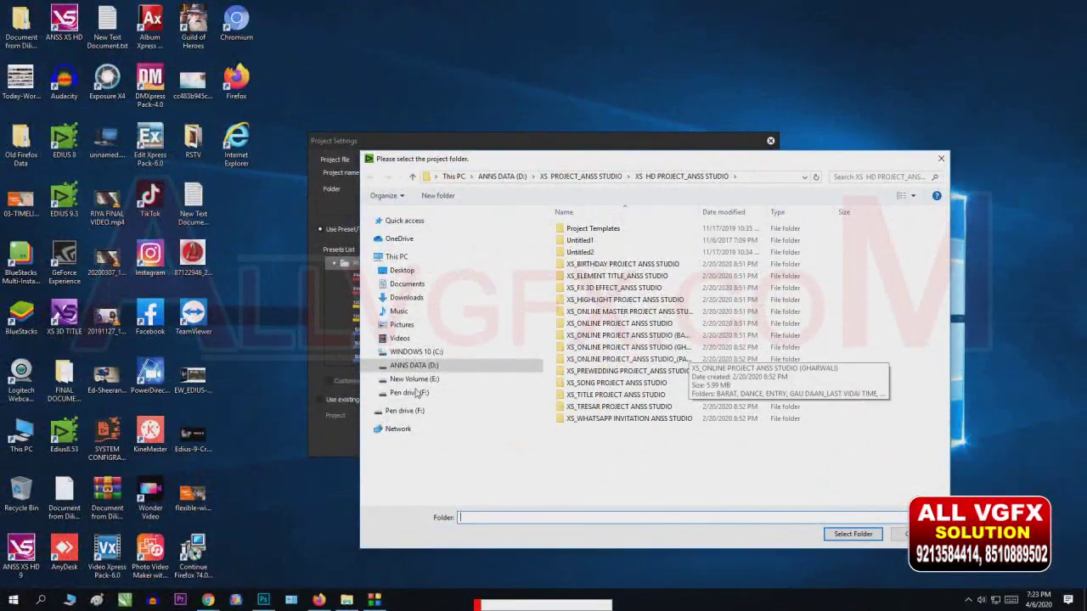
{"action": "left_click", "coordinate": [414, 381]}
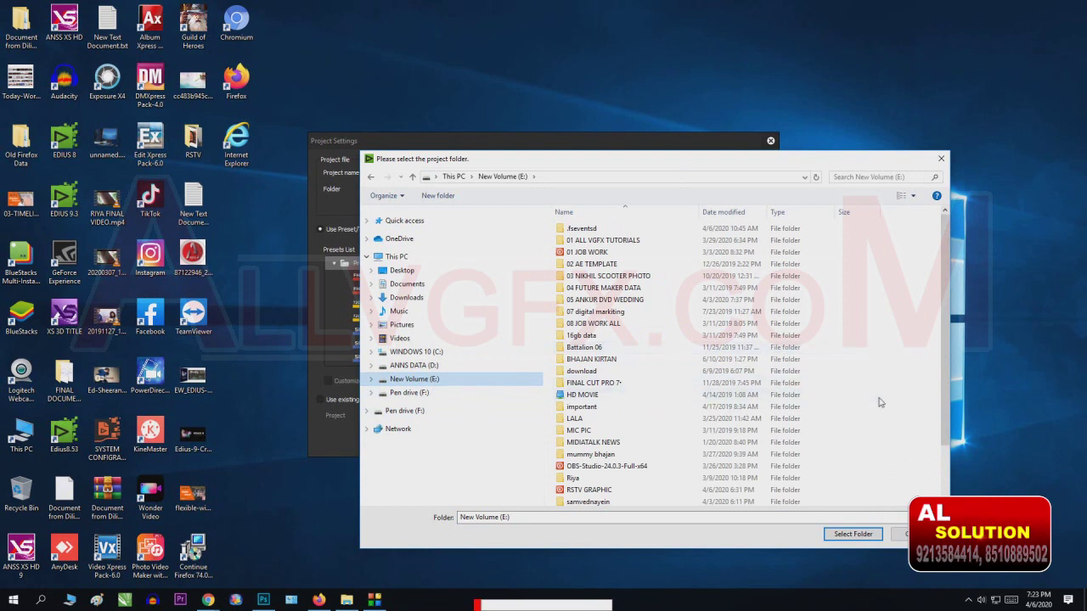
{"action": "scroll", "coordinate": [673, 356], "scroll_direction": "down", "scroll_amount": 2}
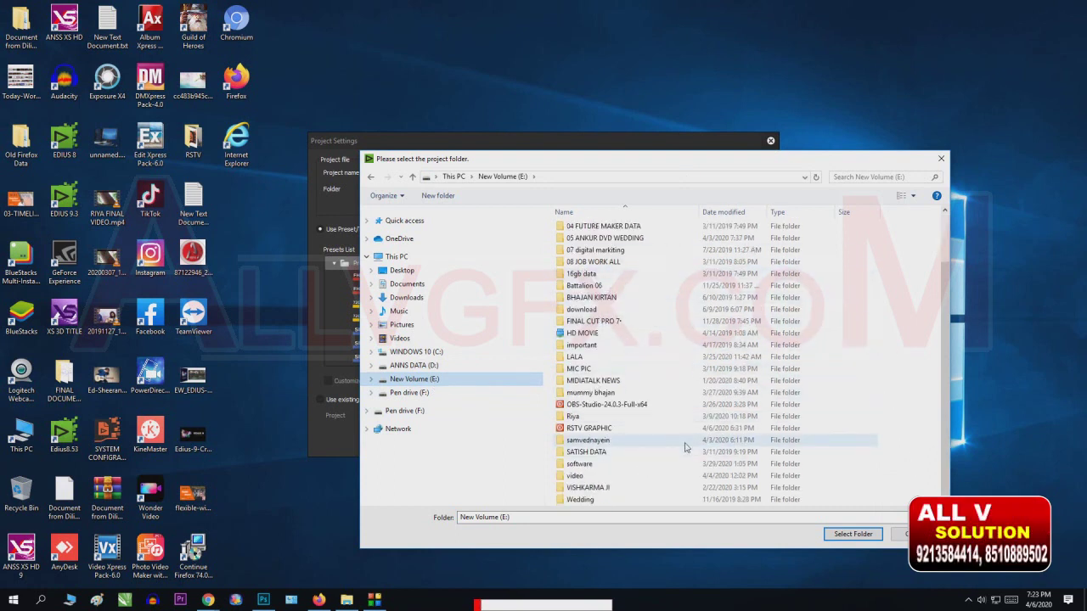
{"action": "right_click", "coordinate": [908, 396]}
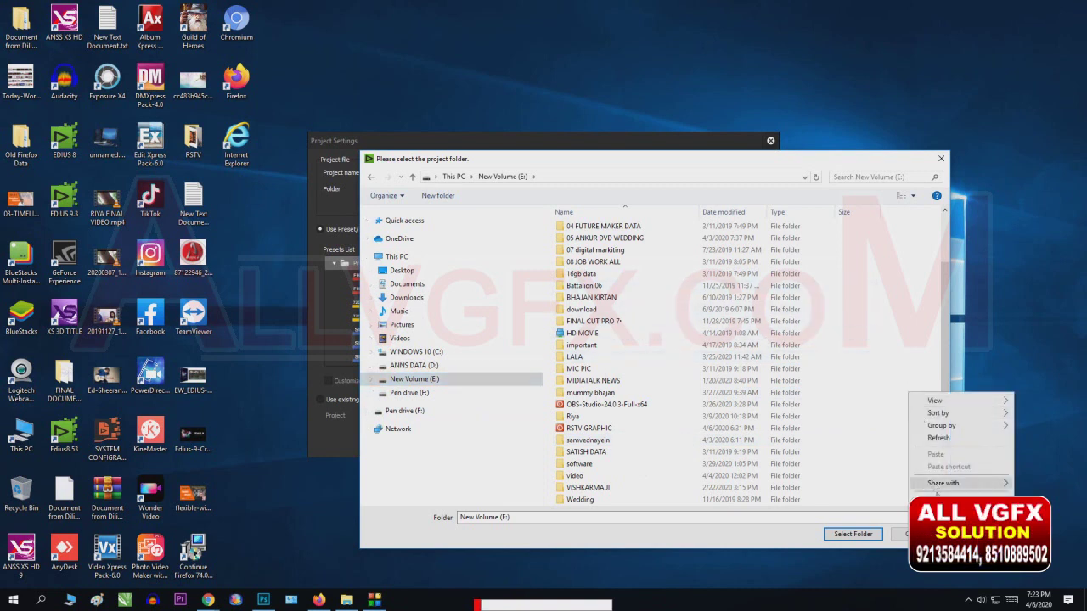
{"action": "left_click", "coordinate": [894, 310]}
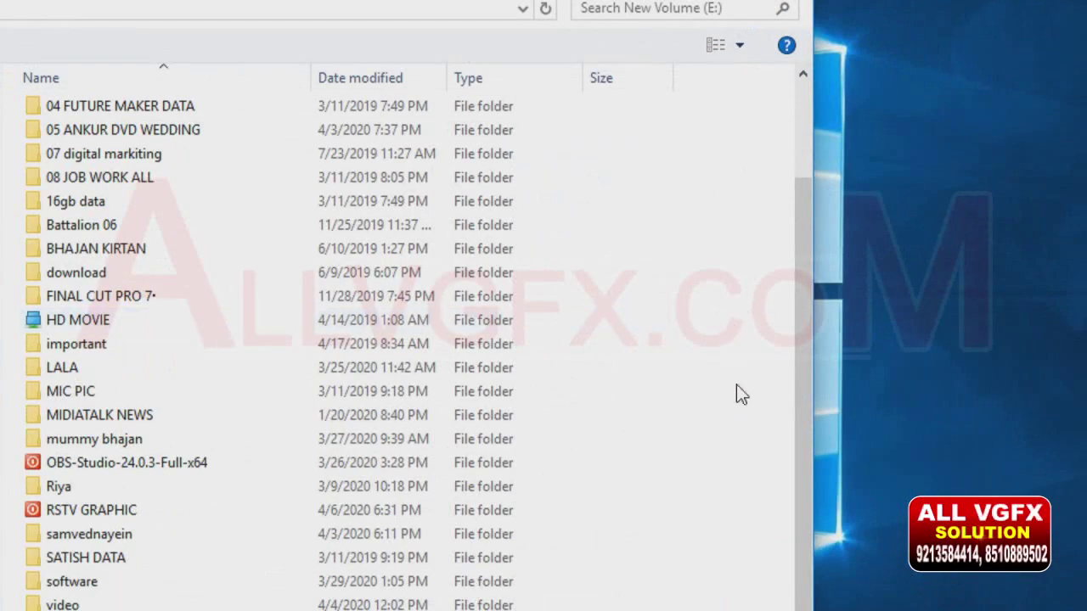
{"action": "right_click", "coordinate": [835, 374]}
{"action": "mouse_move", "coordinate": [846, 598]}
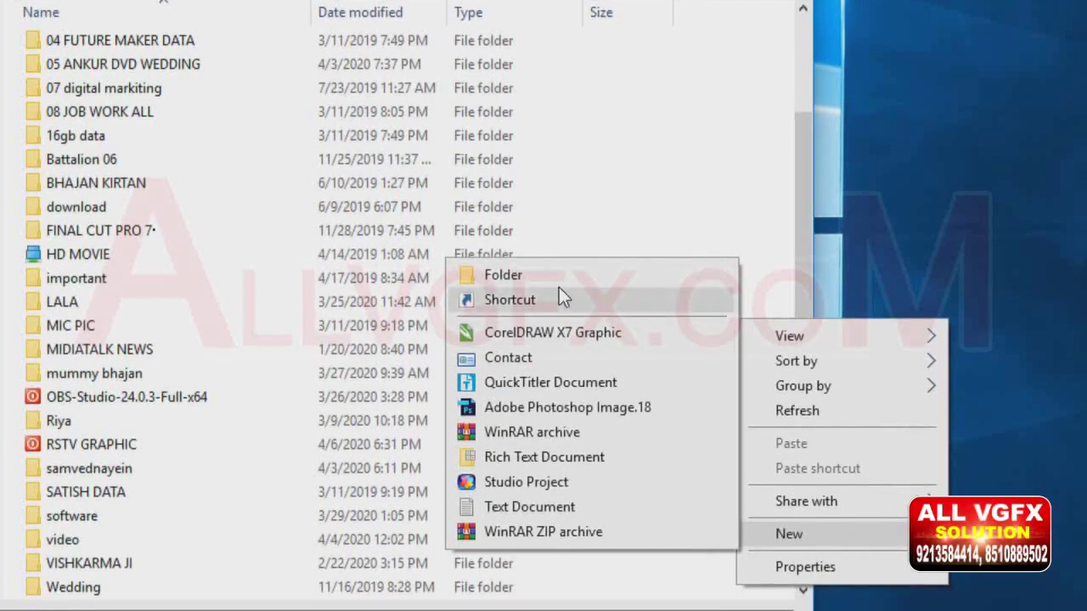
{"action": "left_click", "coordinate": [541, 285]}
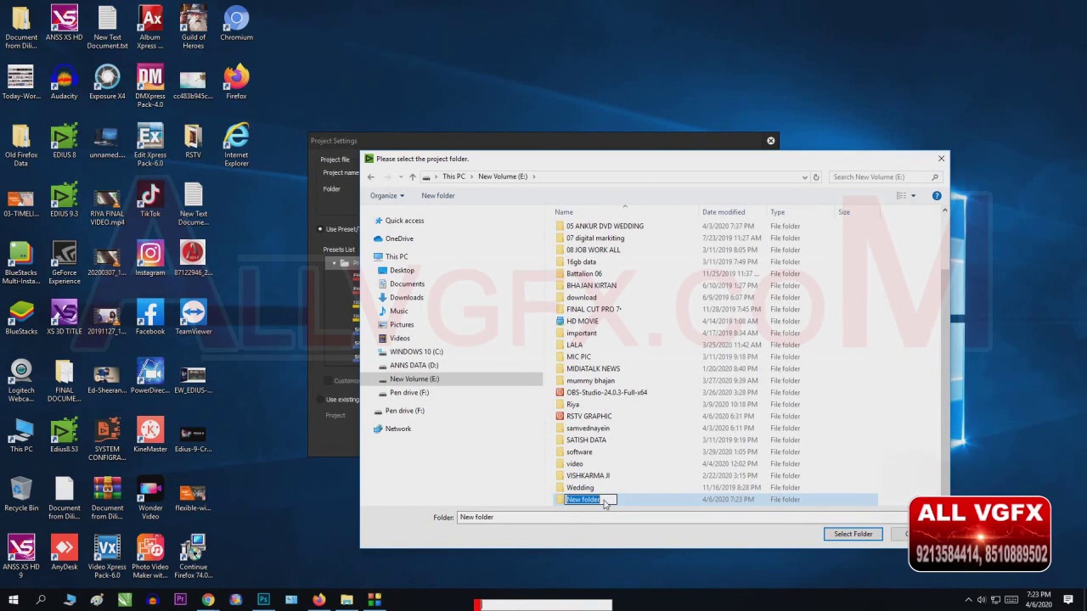
Name the new folder RANI PROJECT and choose it as the project's storage location.
{"action": "type", "text": "ANI"}
{"action": "key", "text": "BackSpace"}
{"action": "key", "text": "BackSpace"}
{"action": "key", "text": "BackSpace"}
{"action": "type", "text": "RANI PROJECT"}
{"action": "key", "text": "Return"}
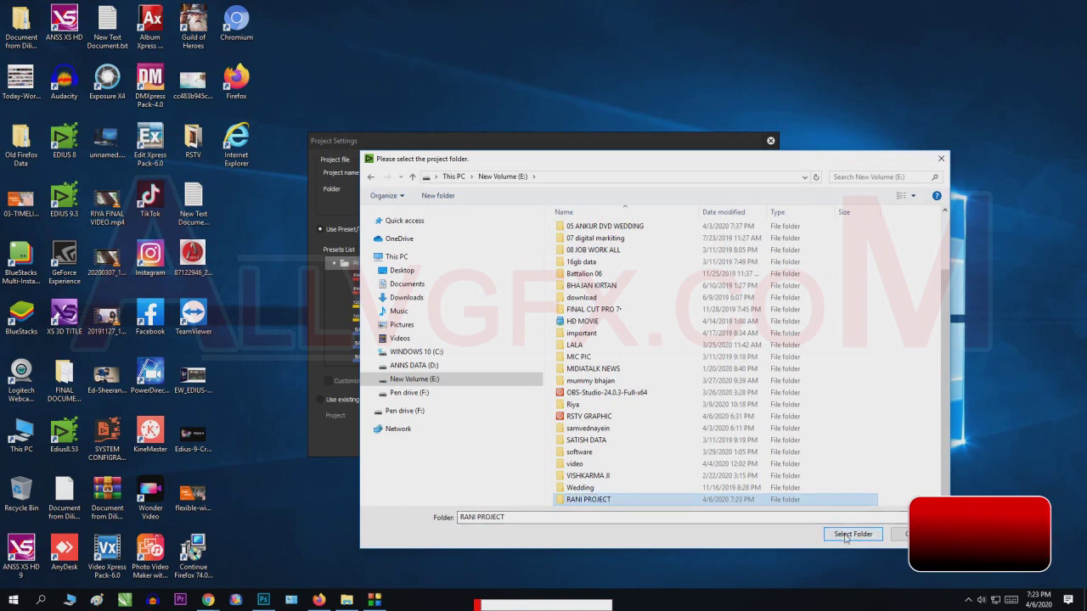
{"action": "left_click", "coordinate": [853, 534]}
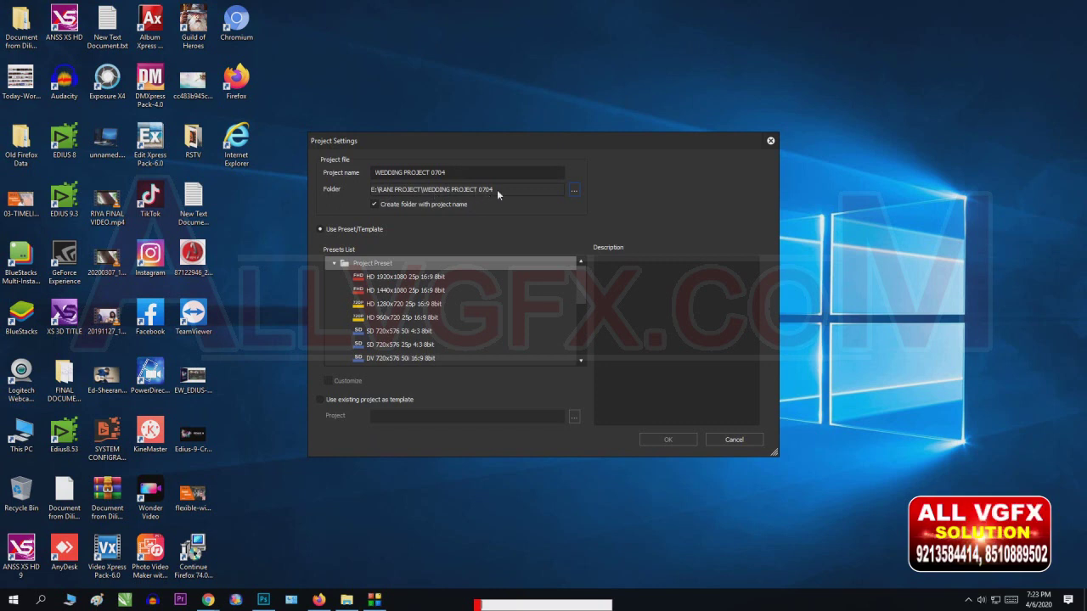
Choose the HD 1920x1080 25p 16:9 8bit project preset, enable customization and continue to the detailed settings.
{"action": "left_click", "coordinate": [406, 277]}
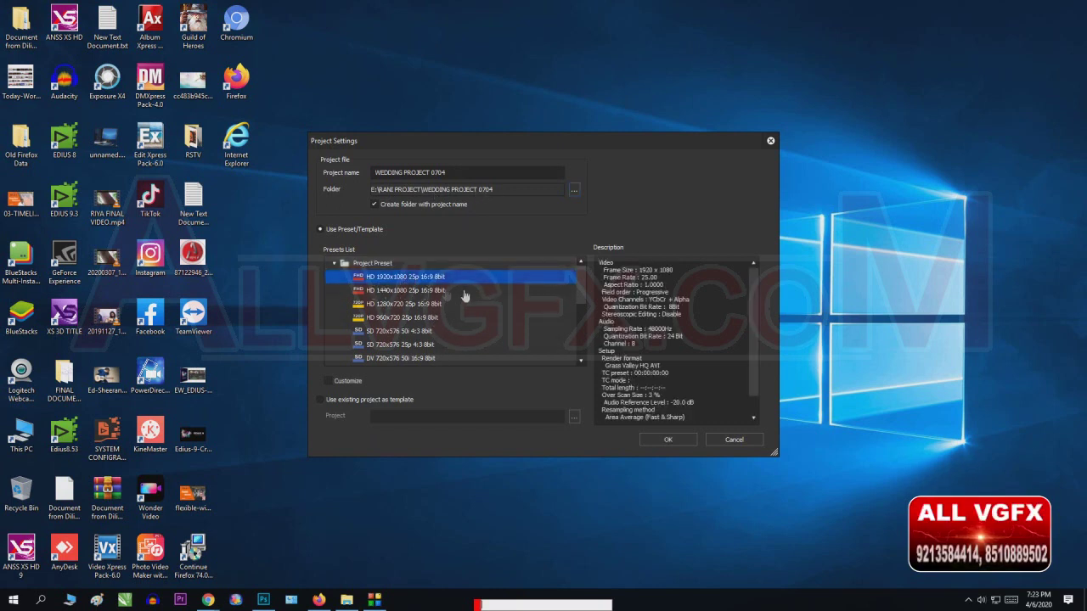
{"action": "left_click", "coordinate": [406, 290]}
{"action": "left_click", "coordinate": [406, 304]}
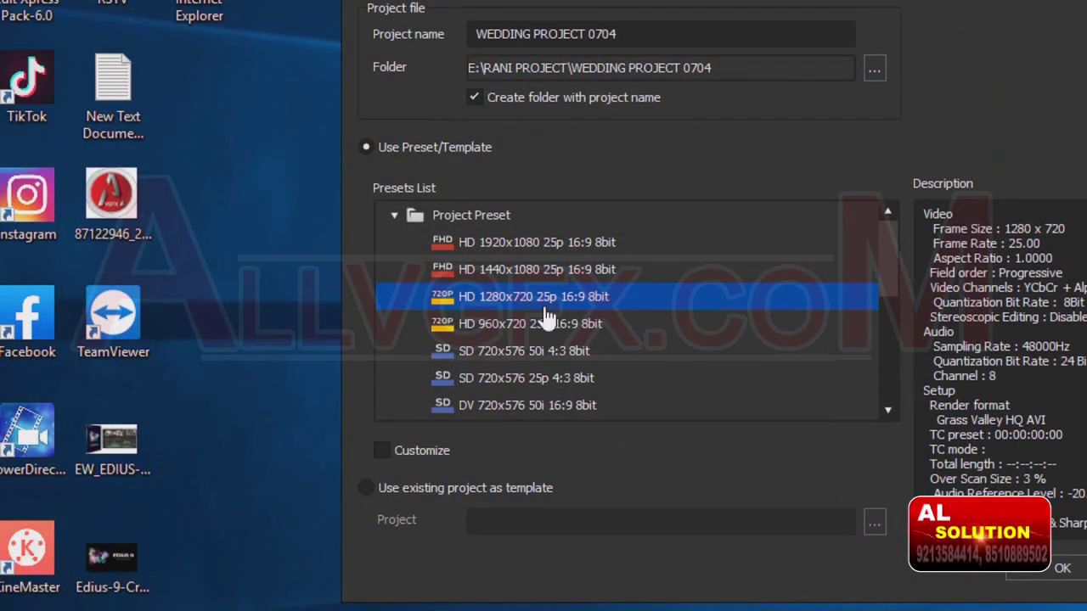
{"action": "left_click", "coordinate": [568, 246]}
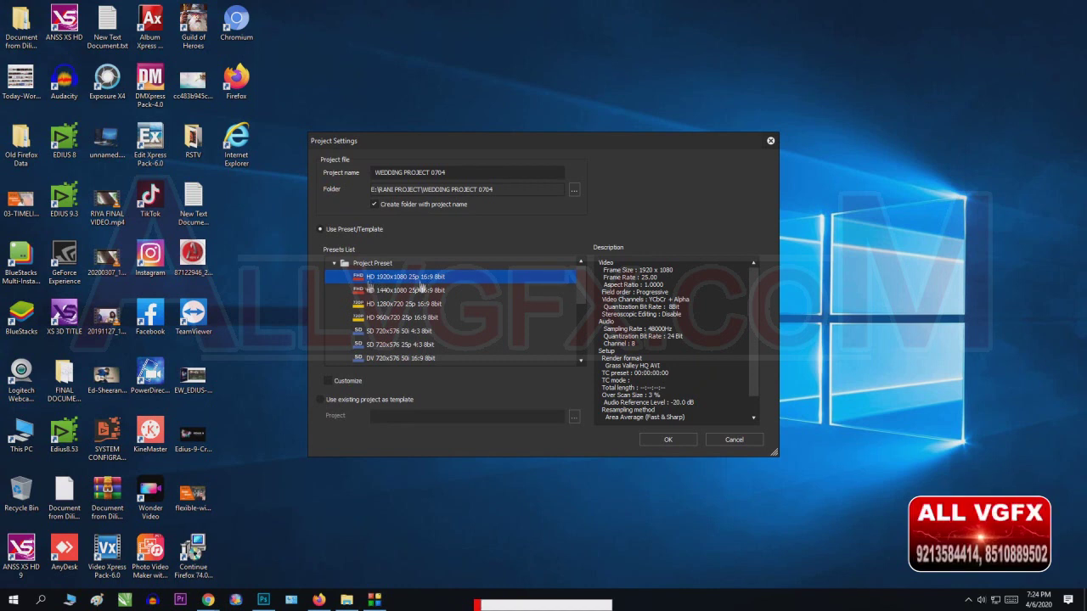
{"action": "left_click", "coordinate": [328, 381]}
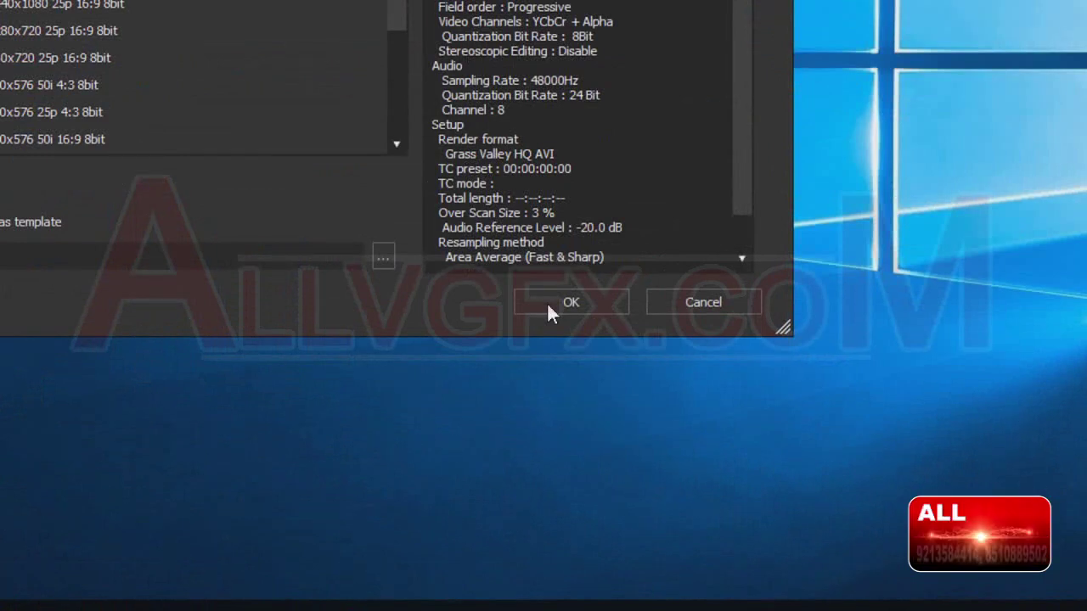
{"action": "left_click", "coordinate": [548, 306]}
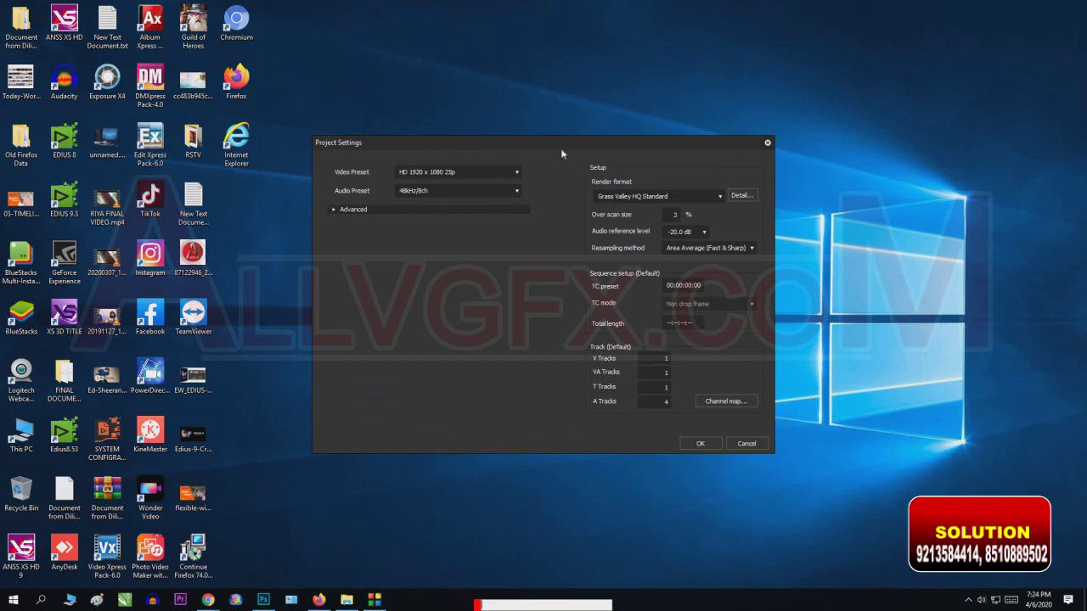
Review the video presets available for the project, from the 4K formats down to the SD PAL formats.
{"action": "left_click", "coordinate": [516, 173]}
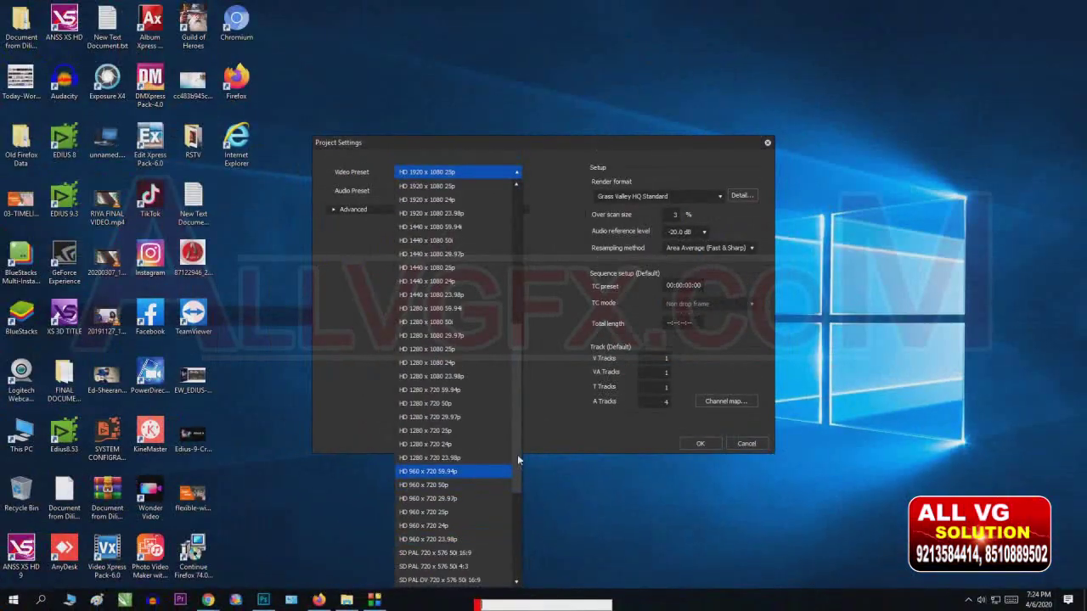
{"action": "scroll", "coordinate": [516, 493], "scroll_direction": "down", "scroll_amount": 3}
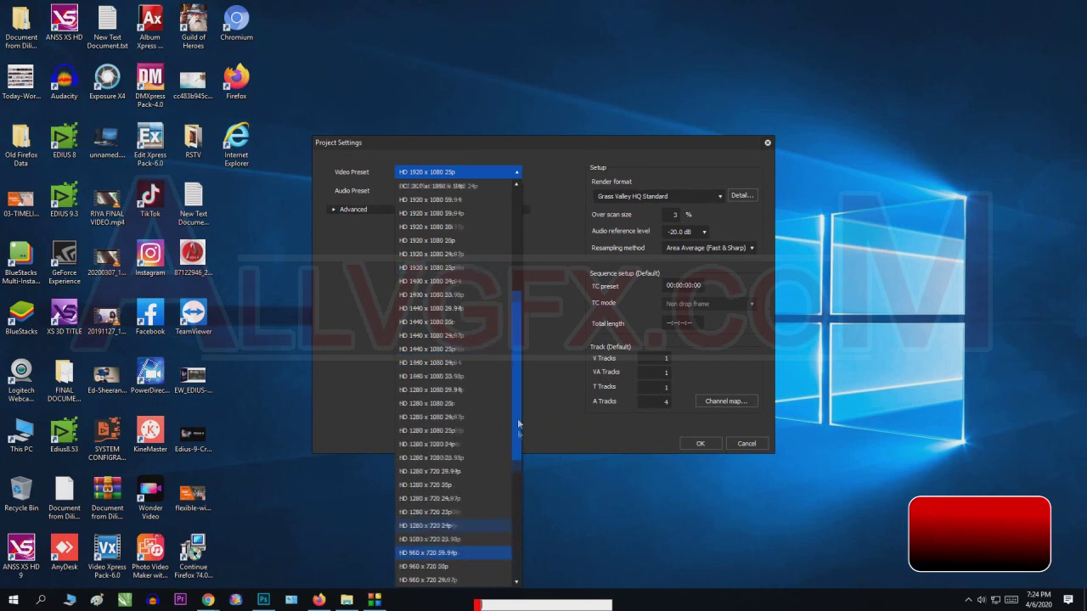
{"action": "left_click_drag", "start_coordinate": [515, 522], "coordinate": [499, 261]}
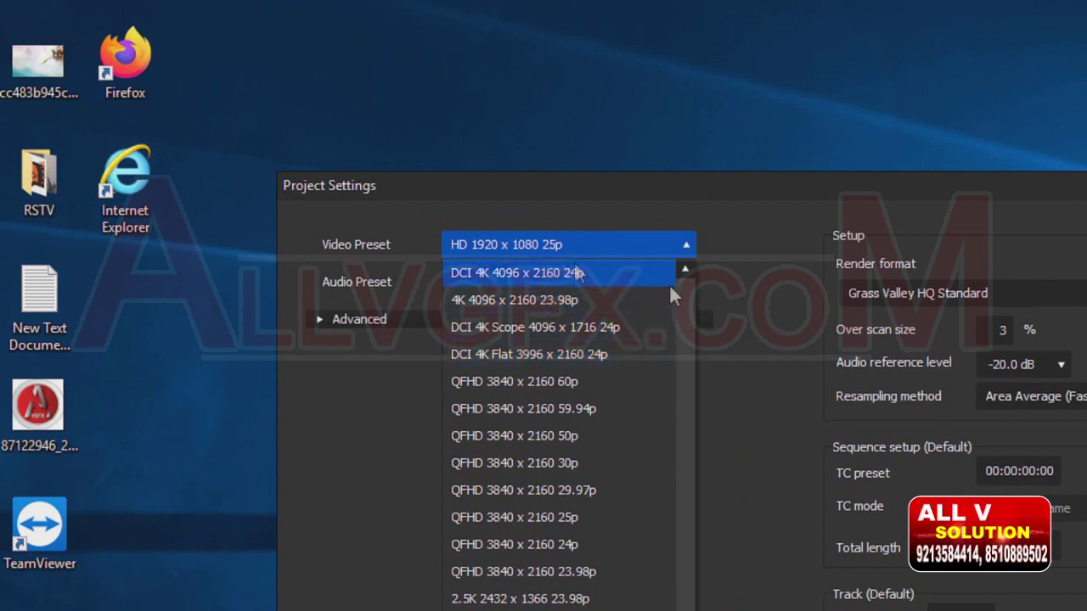
{"action": "left_click", "coordinate": [738, 328]}
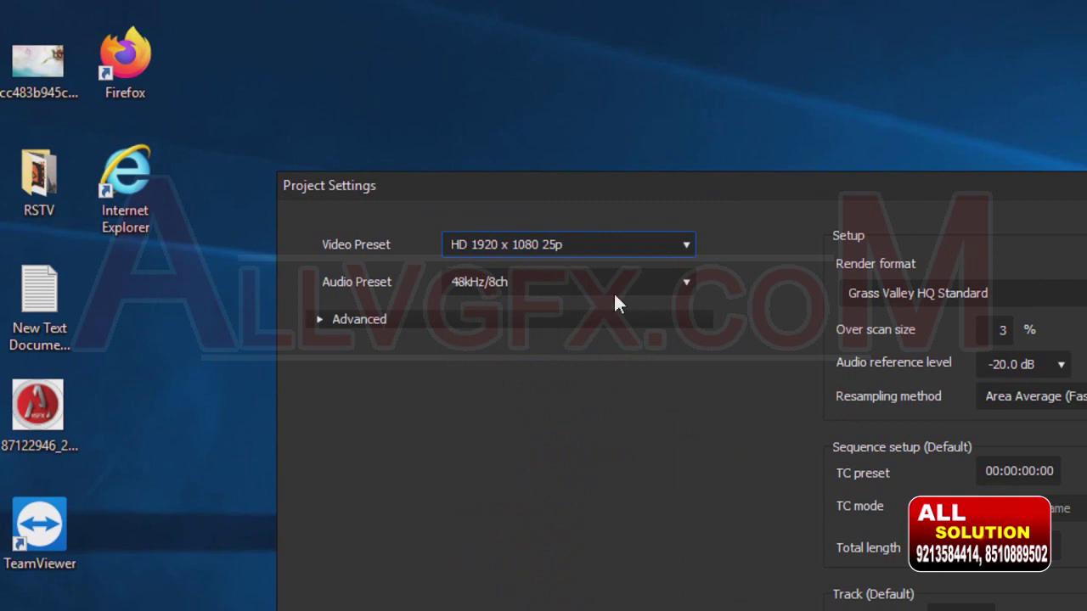
Expand the advanced project settings, choose a frame rate of 25.00 and create the project.
{"action": "left_click", "coordinate": [316, 321]}
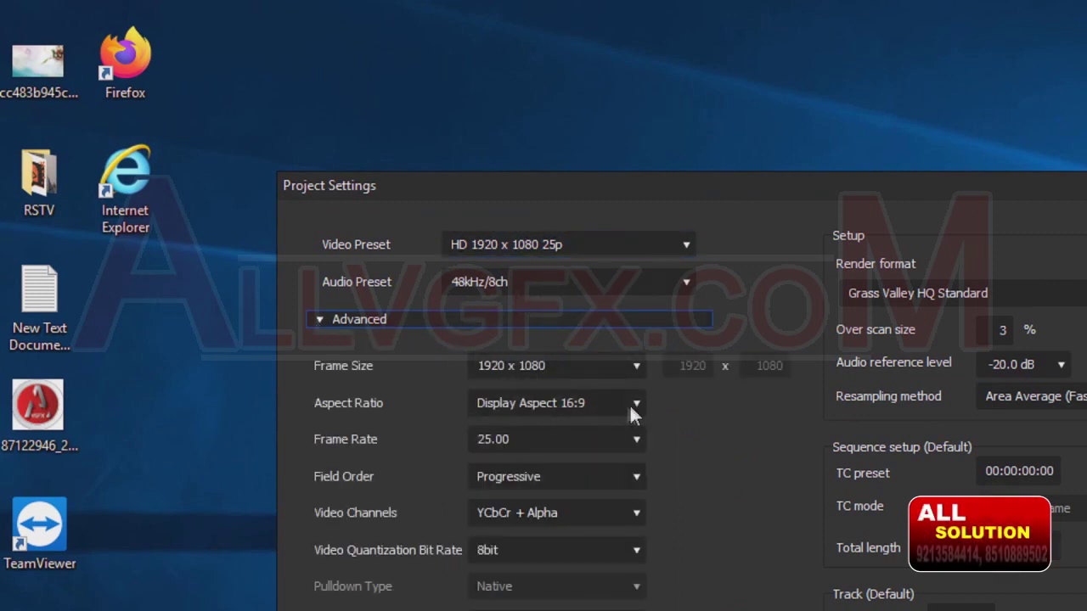
{"action": "left_click", "coordinate": [566, 438]}
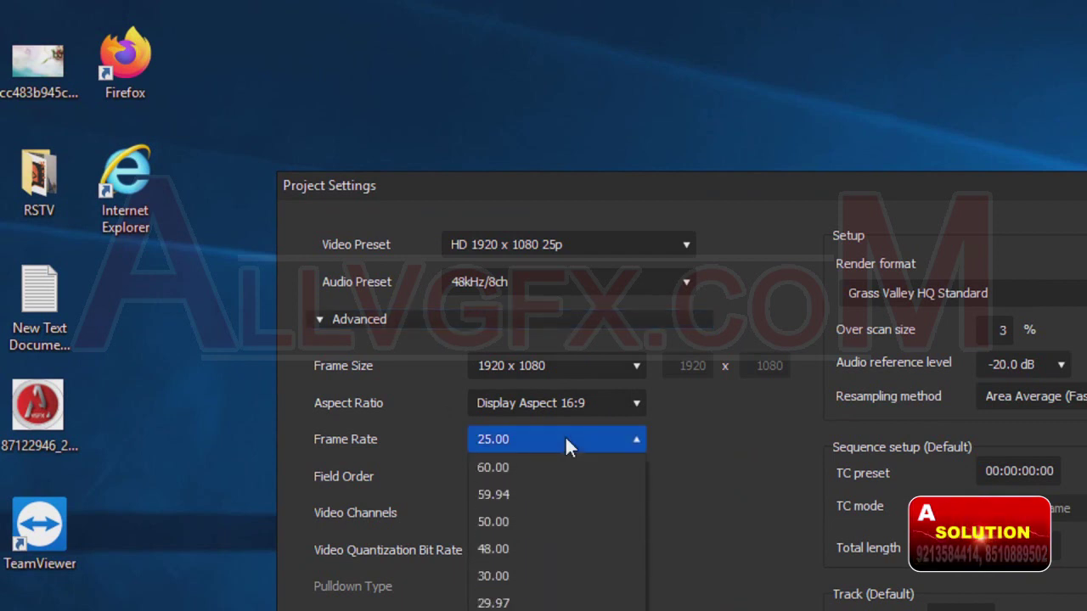
{"action": "left_click", "coordinate": [565, 438]}
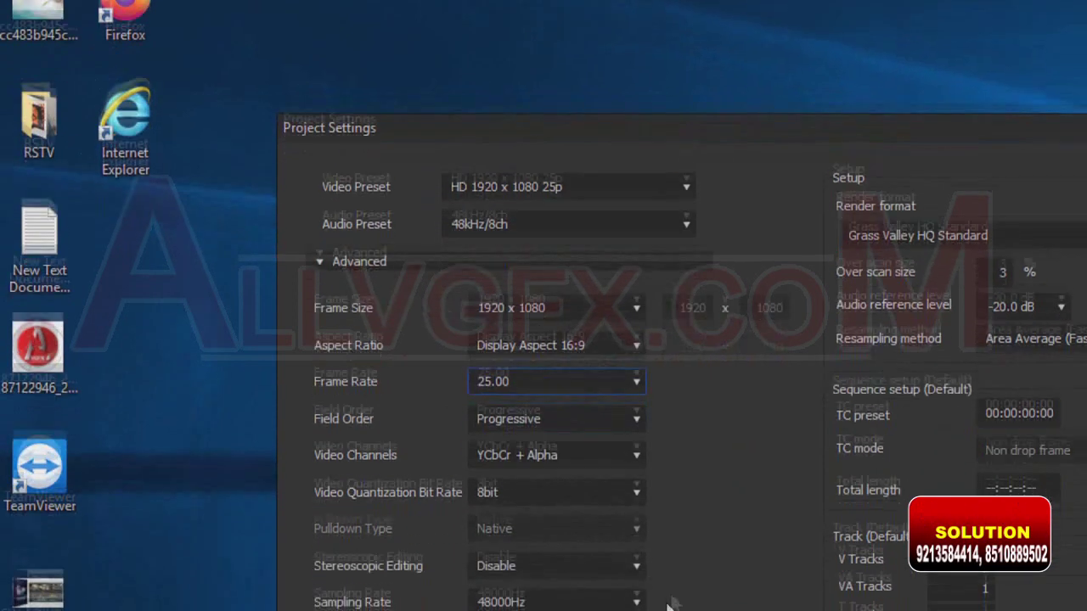
{"action": "left_click", "coordinate": [613, 381]}
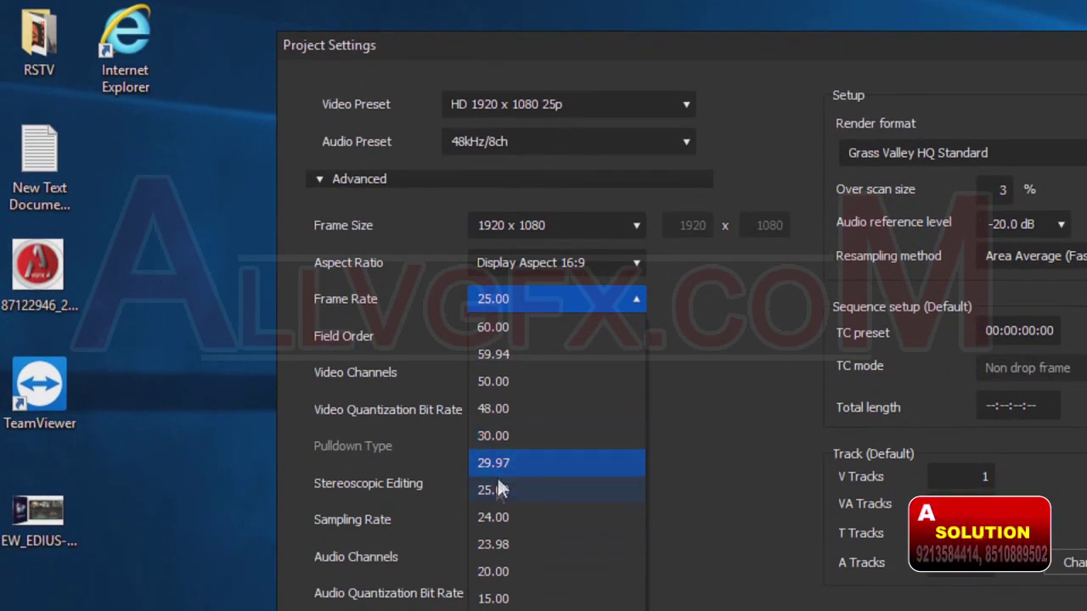
{"action": "left_click", "coordinate": [495, 490]}
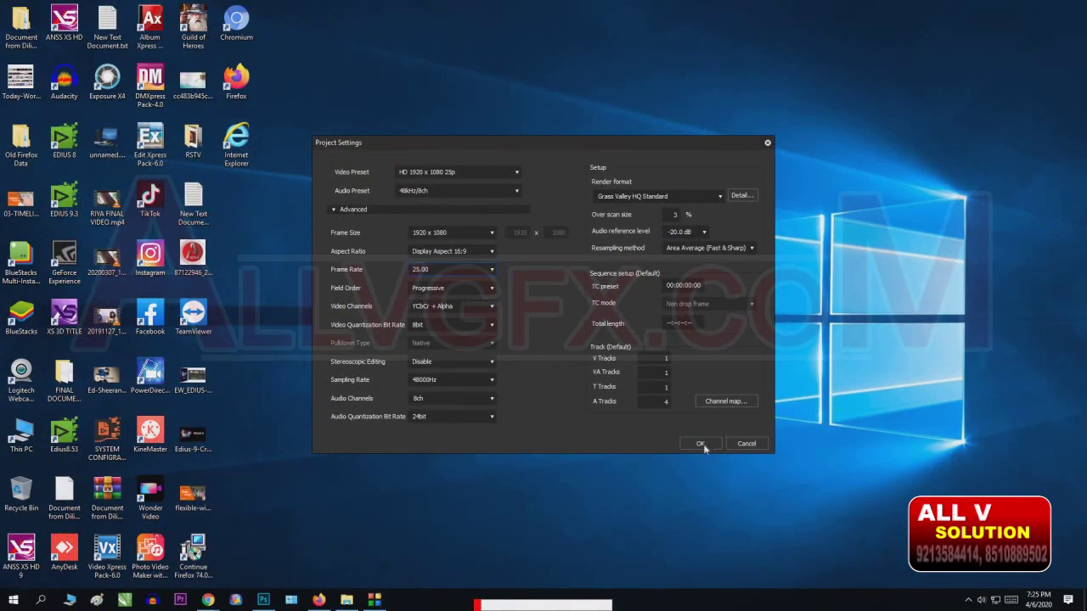
{"action": "left_click", "coordinate": [700, 443]}
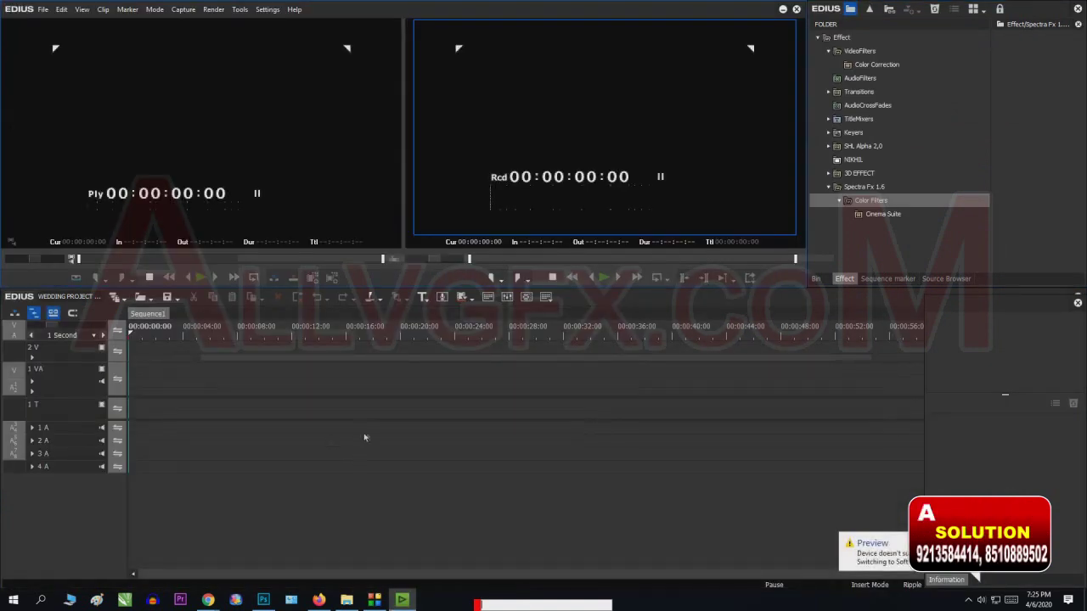
Close the information palette beside the timeline and display the bin with the project's sequence.
{"action": "left_click", "coordinate": [1077, 304]}
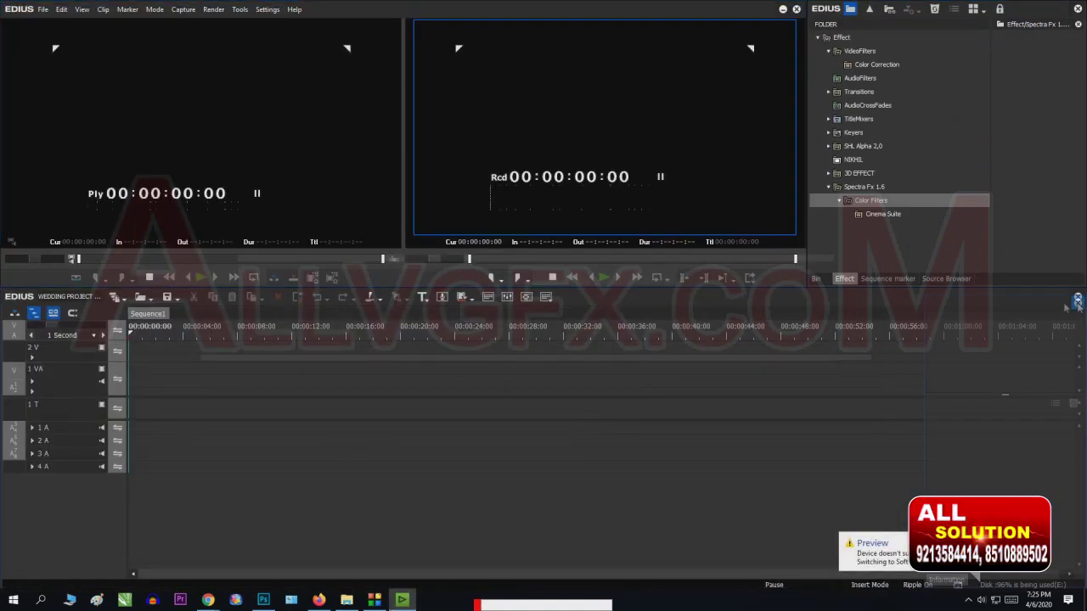
{"action": "left_click", "coordinate": [815, 279]}
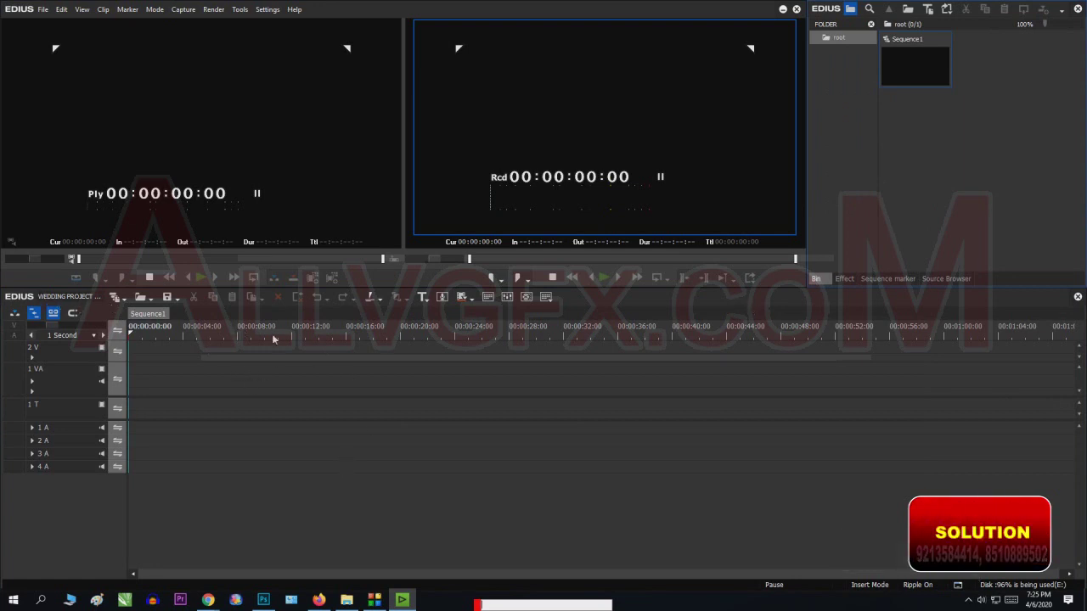
Move the timeline cursor to about 00:00:19:16 and make the player monitor active.
{"action": "left_click", "coordinate": [395, 338]}
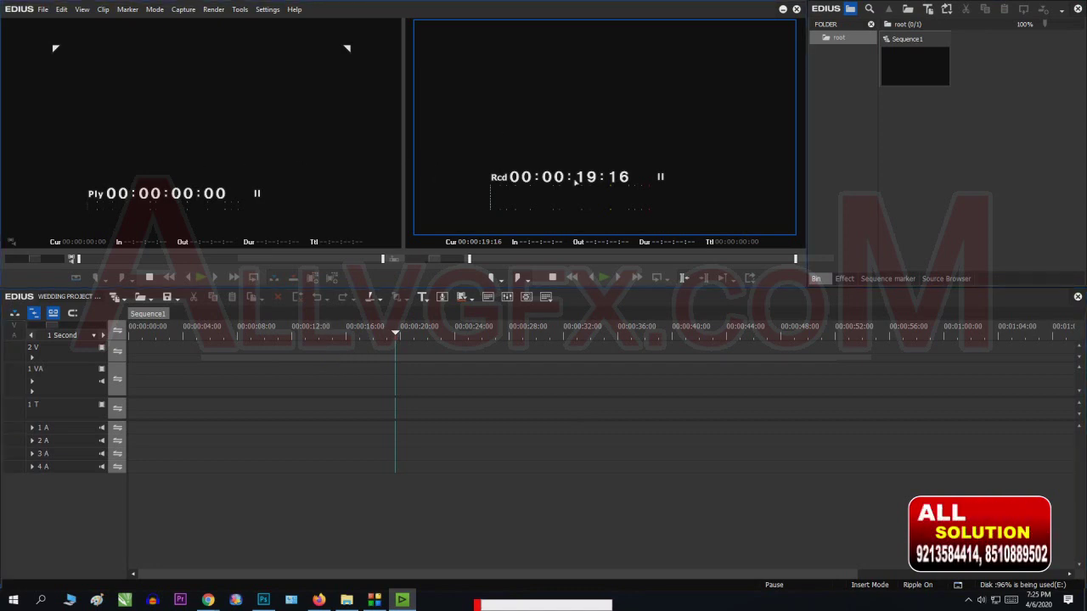
{"action": "left_click", "coordinate": [245, 188]}
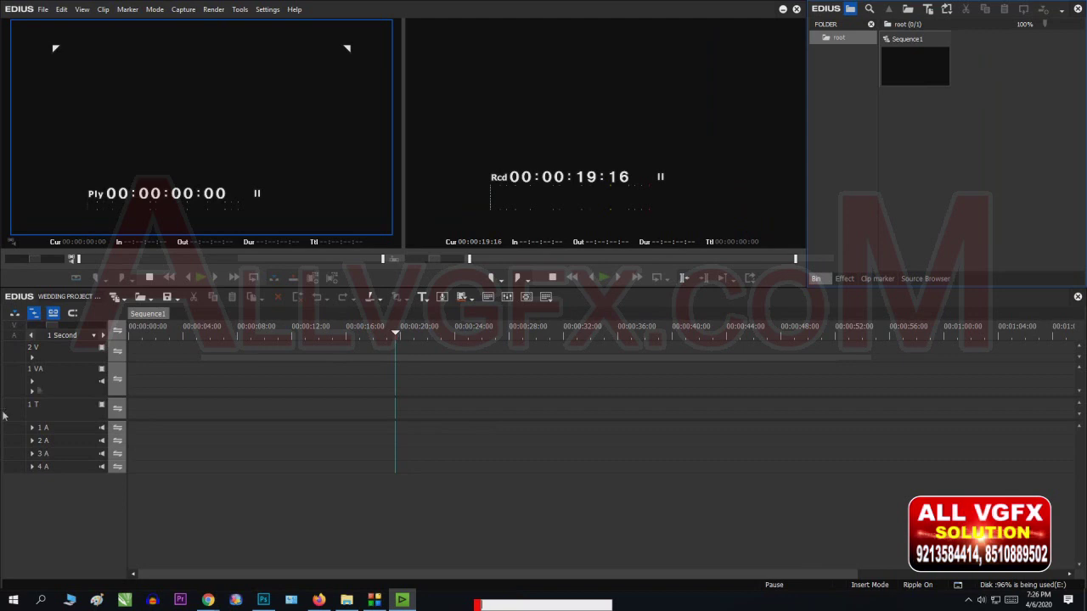
Select the 2 V track and return to the 1 VA track as the active one, closing the Batch Capture dialog.
{"action": "left_click", "coordinate": [44, 387]}
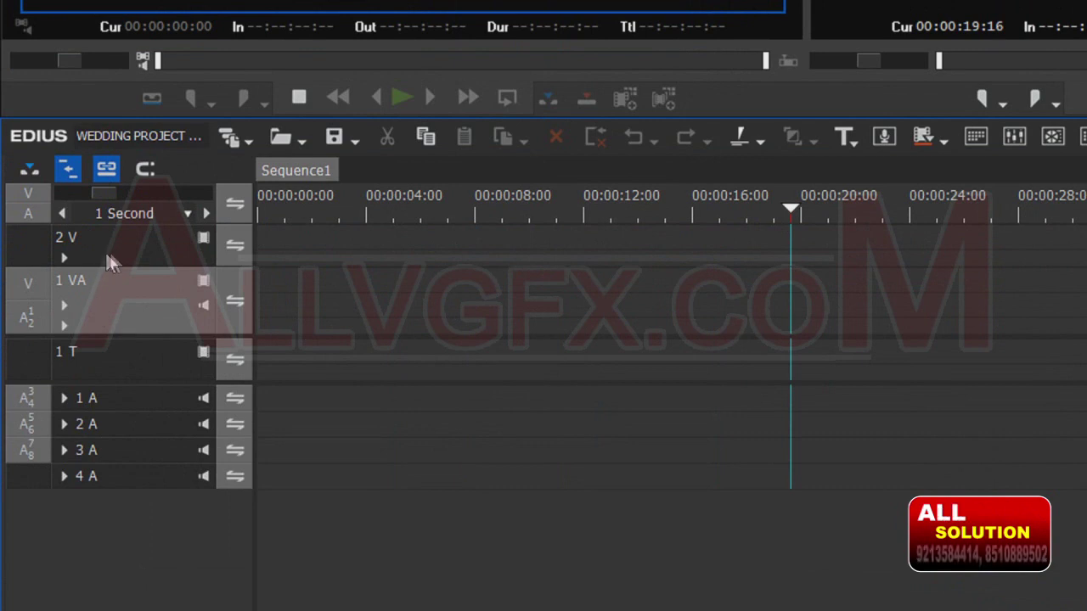
{"action": "left_click", "coordinate": [113, 259]}
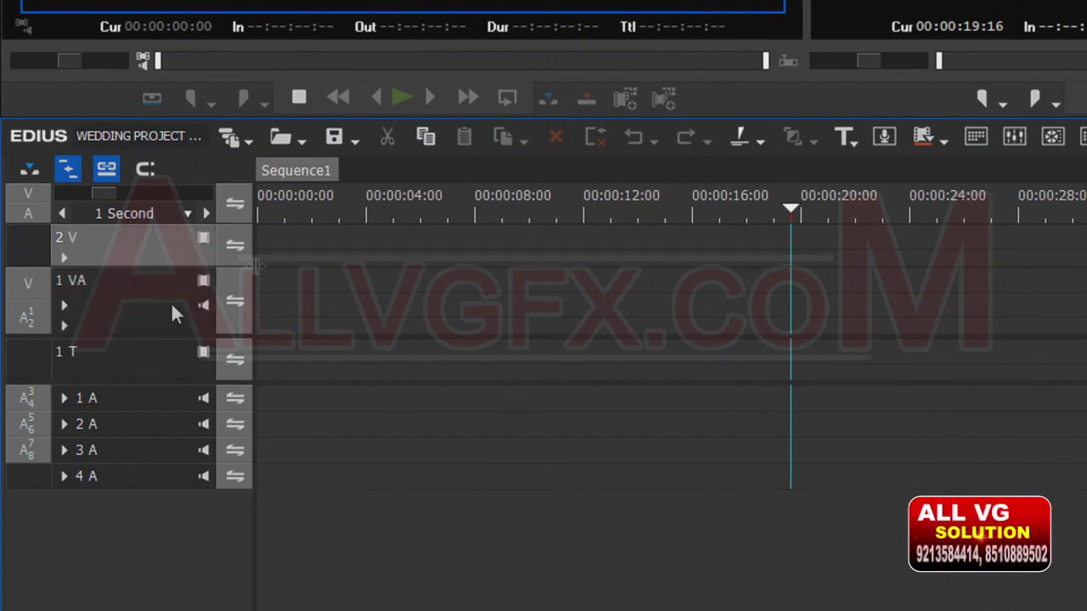
{"action": "left_click", "coordinate": [217, 324]}
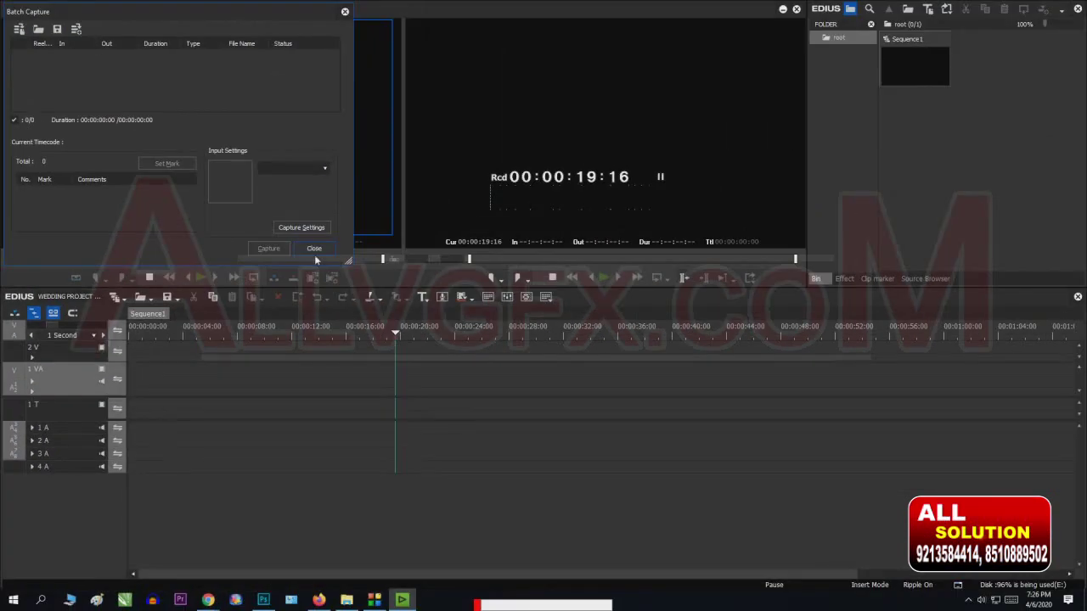
{"action": "left_click", "coordinate": [314, 250]}
Import the clip 3.mp4 into the bin from the DVD wedding folder on drive E.
{"action": "double_click", "coordinate": [939, 175]}
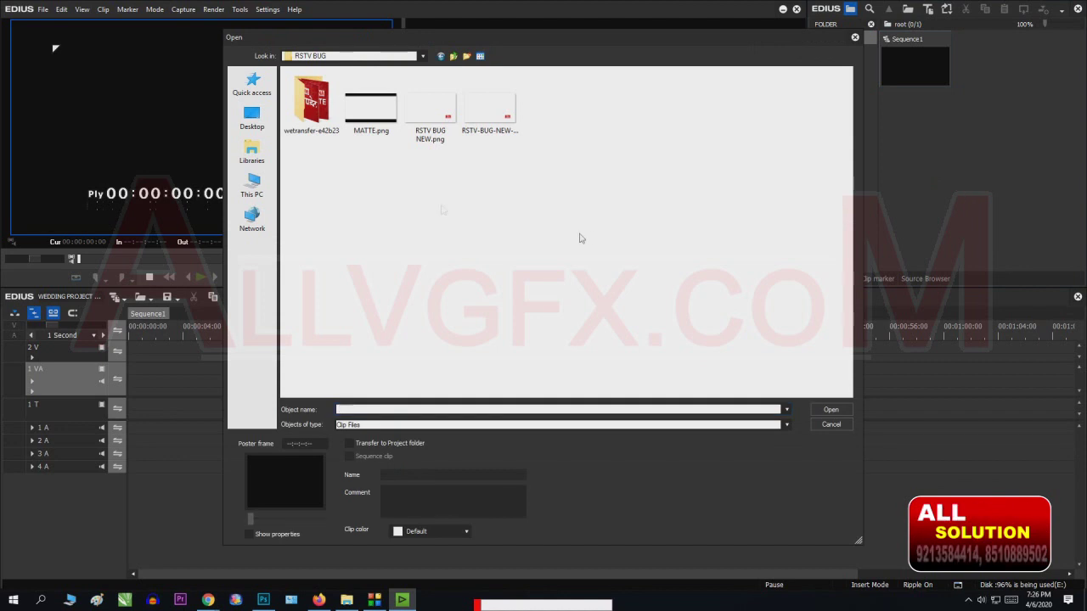
{"action": "left_click", "coordinate": [422, 55]}
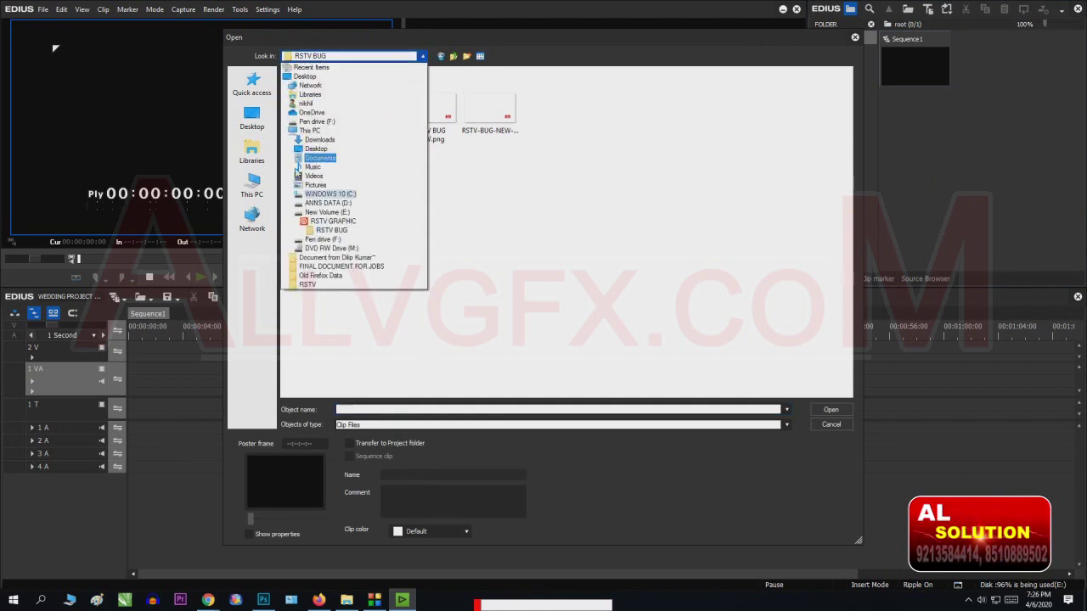
{"action": "left_click", "coordinate": [327, 211]}
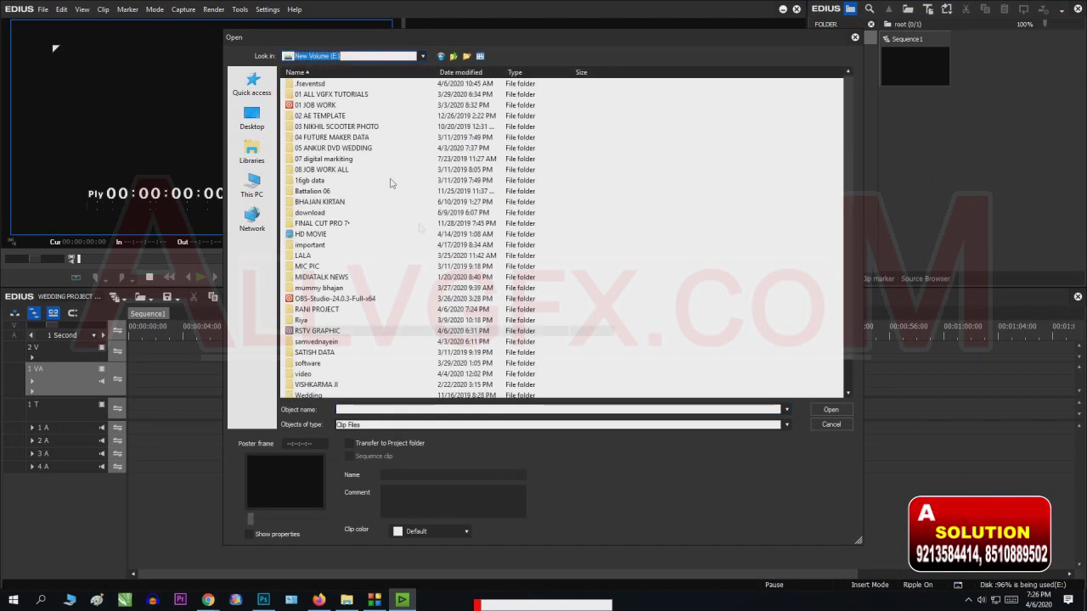
{"action": "left_click", "coordinate": [381, 195]}
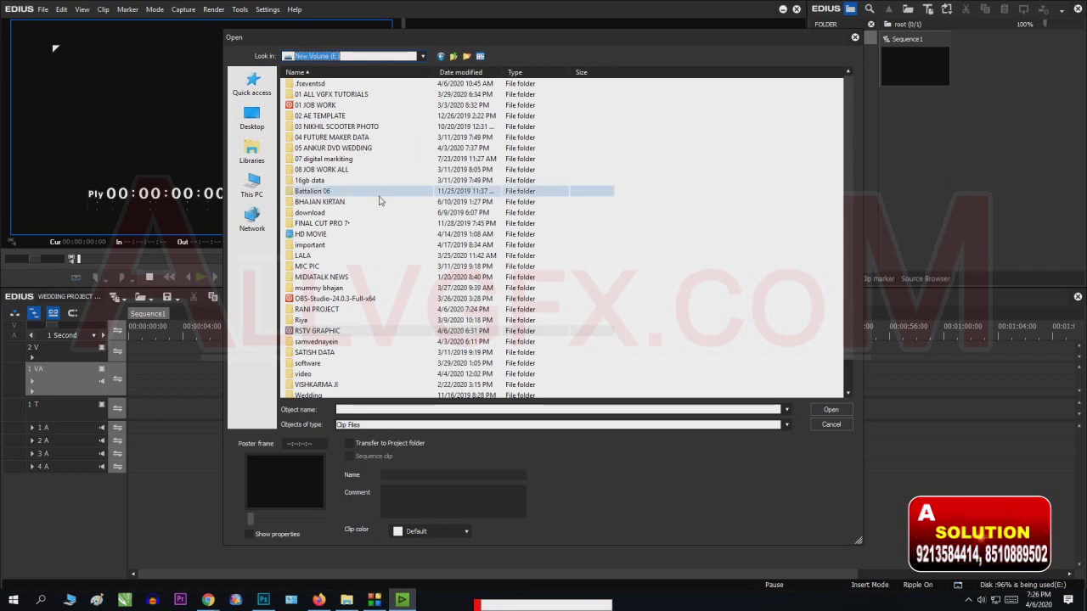
{"action": "key", "text": "BackSpace"}
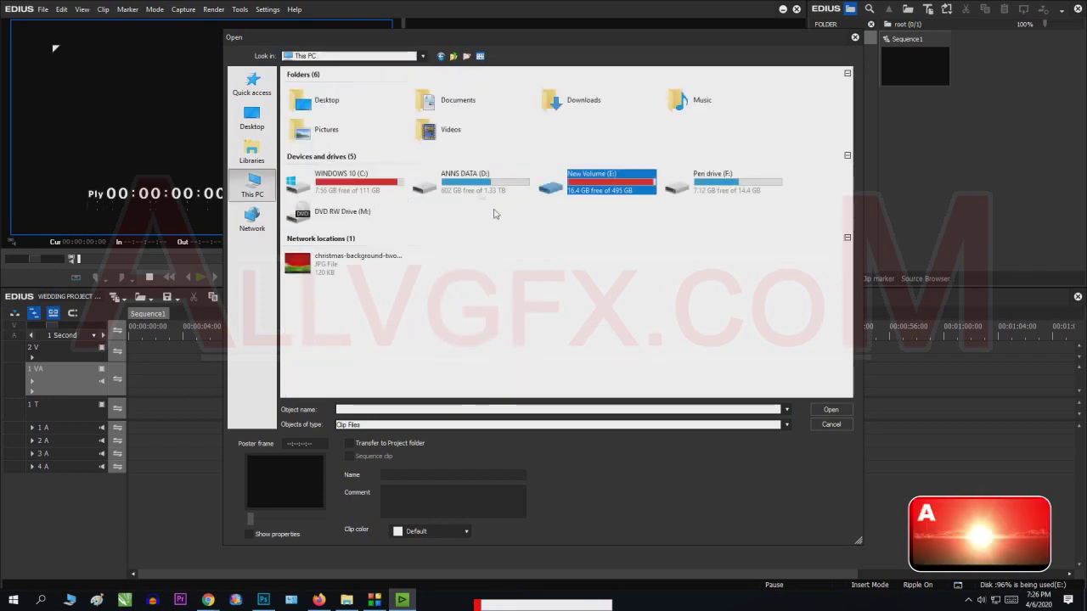
{"action": "double_click", "coordinate": [595, 190]}
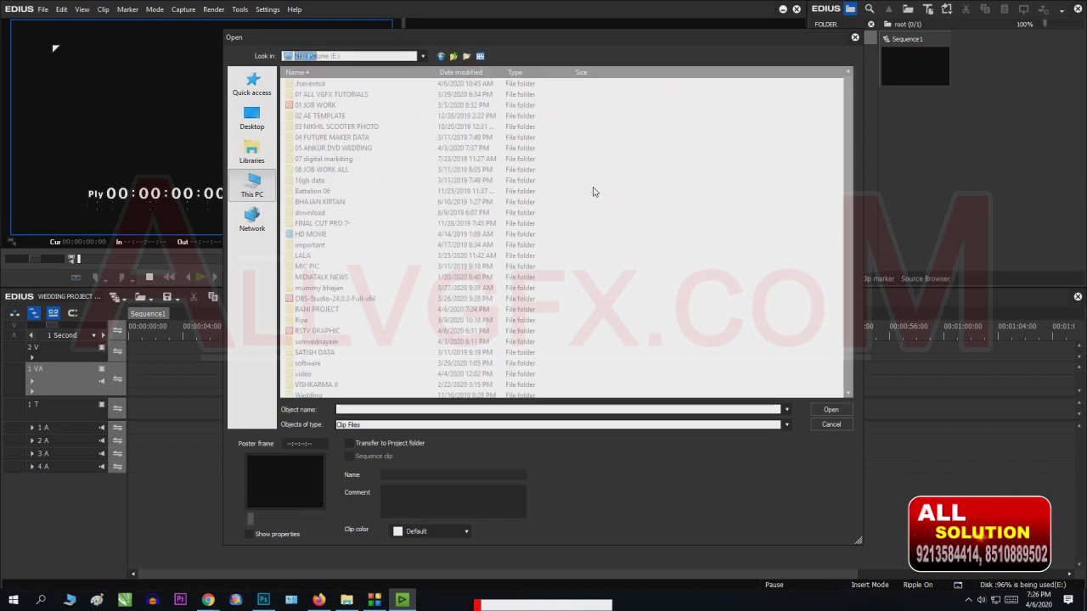
{"action": "left_click", "coordinate": [346, 148]}
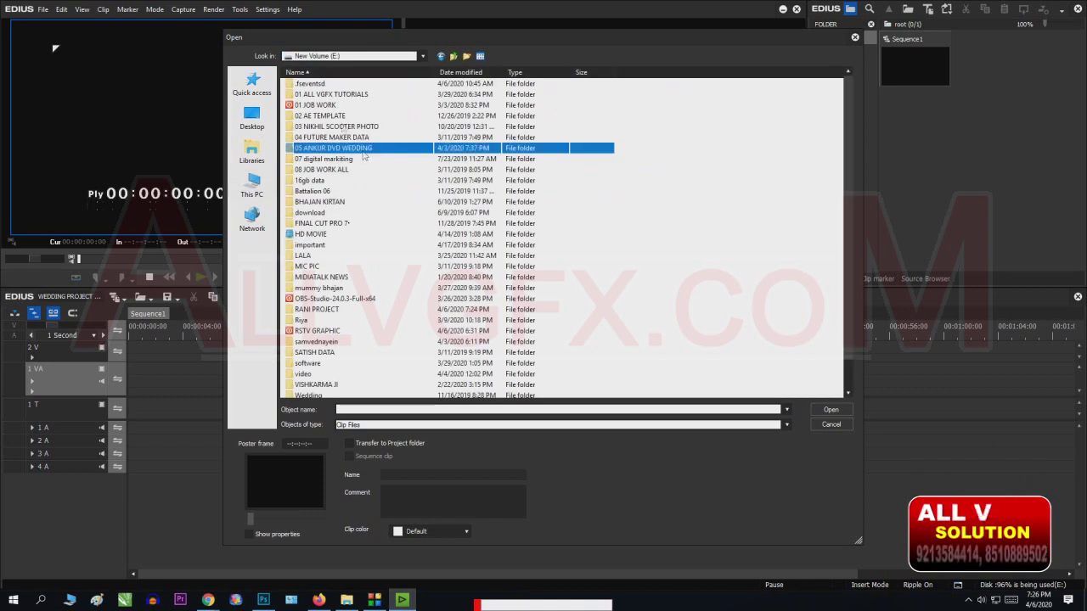
{"action": "double_click", "coordinate": [340, 148]}
{"action": "double_click", "coordinate": [490, 107]}
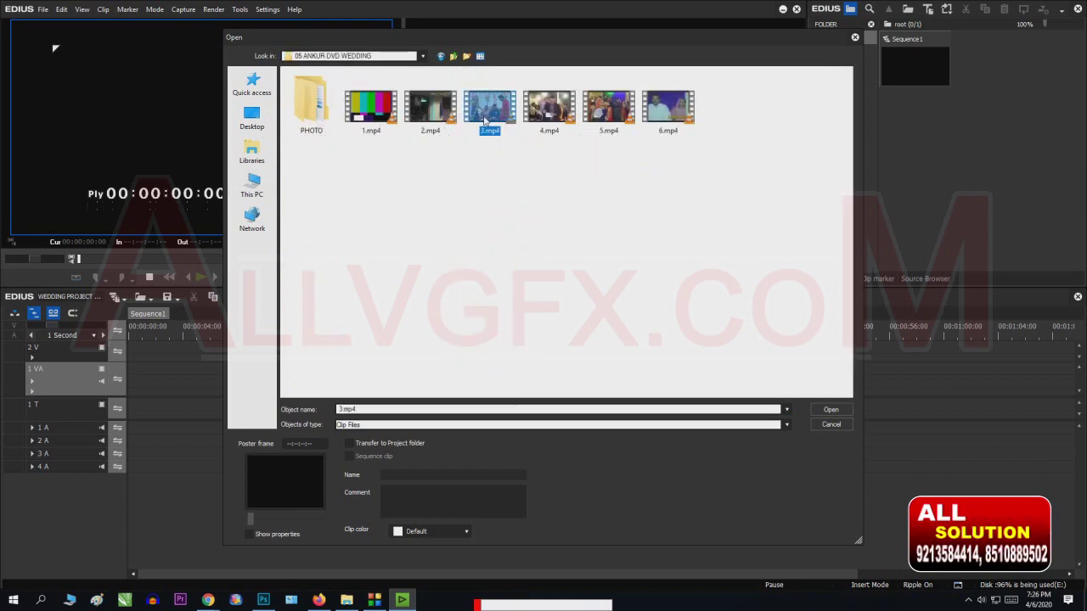
Place clip 3 from 01:41:05:00 to 01:42:58:11 on track 1 VA and extend its end to about 00:04:08 on the timeline.
{"action": "double_click", "coordinate": [976, 71]}
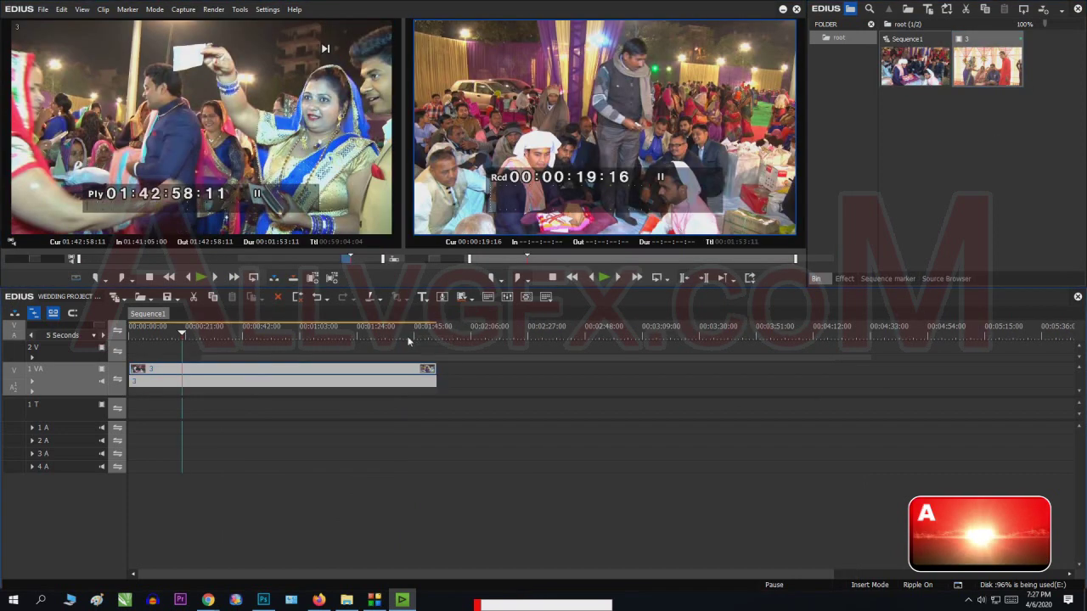
{"action": "left_click_drag", "start_coordinate": [407, 341], "coordinate": [803, 377]}
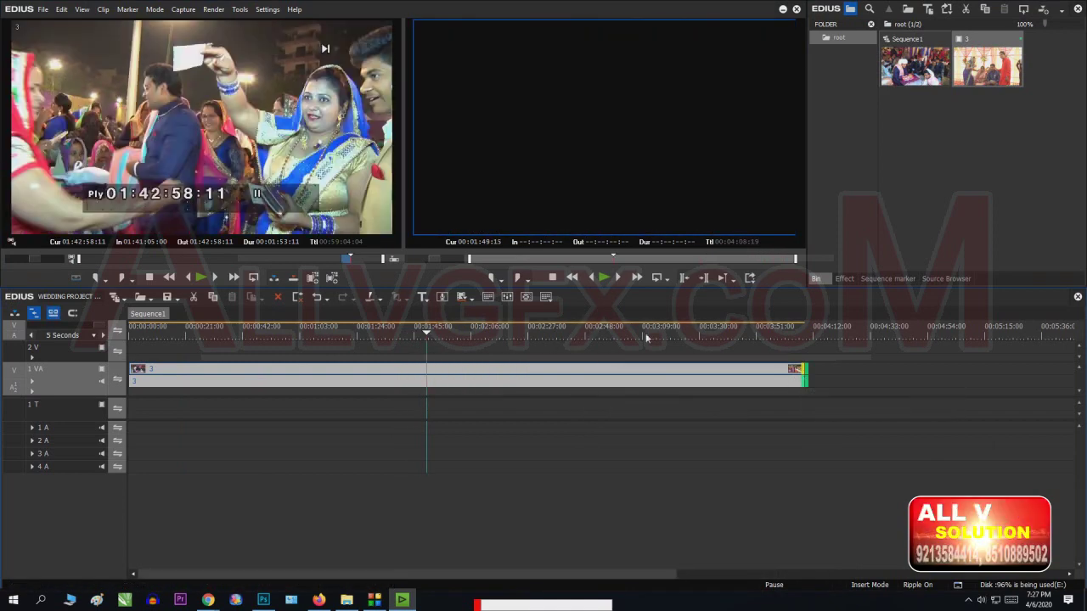
Cut the clip on track 1 VA and delete the unwanted parts, keeping a section of about 31 seconds at the sequence start.
{"action": "left_click", "coordinate": [680, 337]}
{"action": "left_click_drag", "start_coordinate": [680, 337], "coordinate": [720, 343]}
{"action": "left_click", "coordinate": [672, 380]}
{"action": "key", "text": "c"}
{"action": "key", "text": "Delete"}
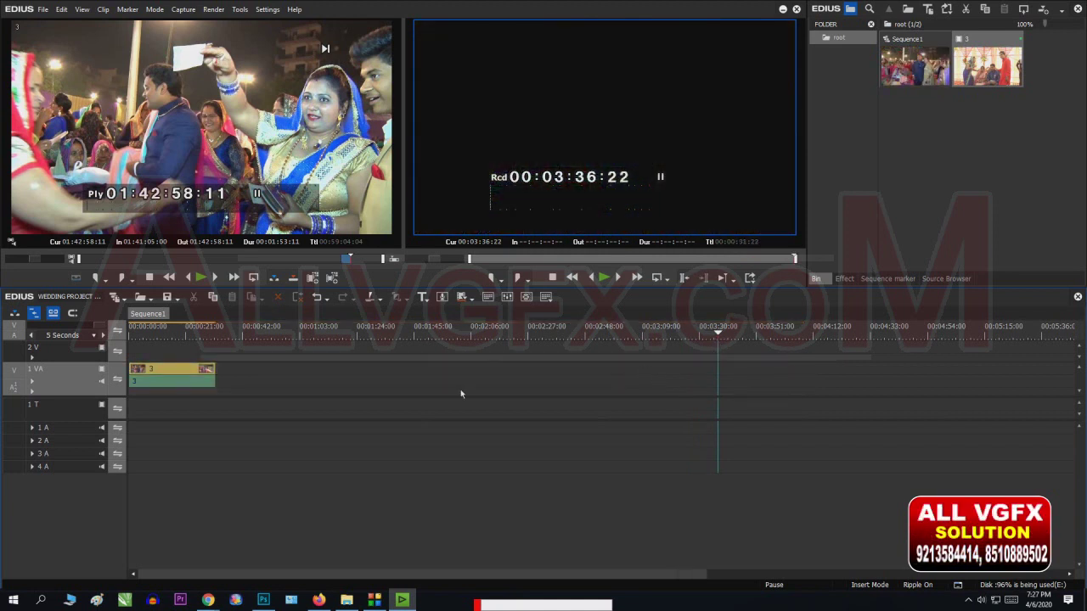
Scrub through the shortened clip and place the timeline cursor at 00:00:14:15.
{"action": "left_click", "coordinate": [144, 333]}
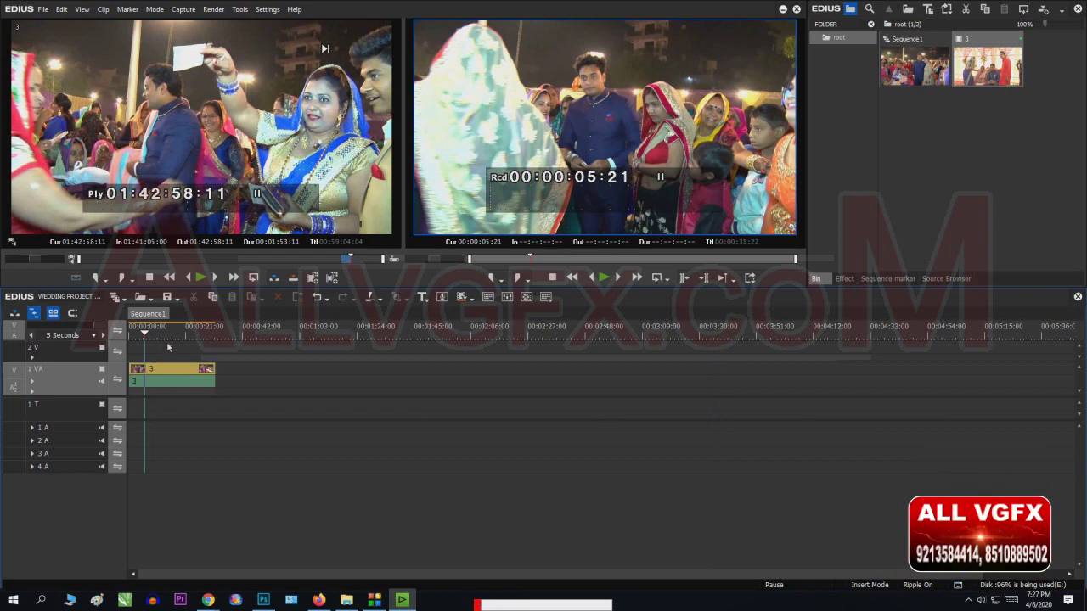
{"action": "left_click", "coordinate": [163, 334]}
{"action": "left_click", "coordinate": [171, 338]}
{"action": "left_click", "coordinate": [168, 338]}
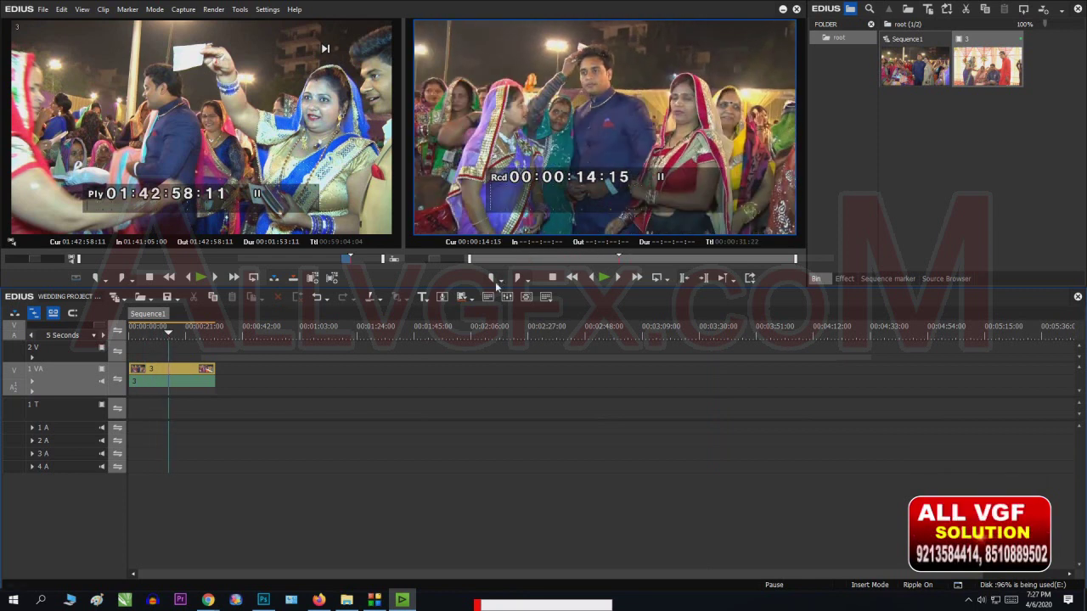